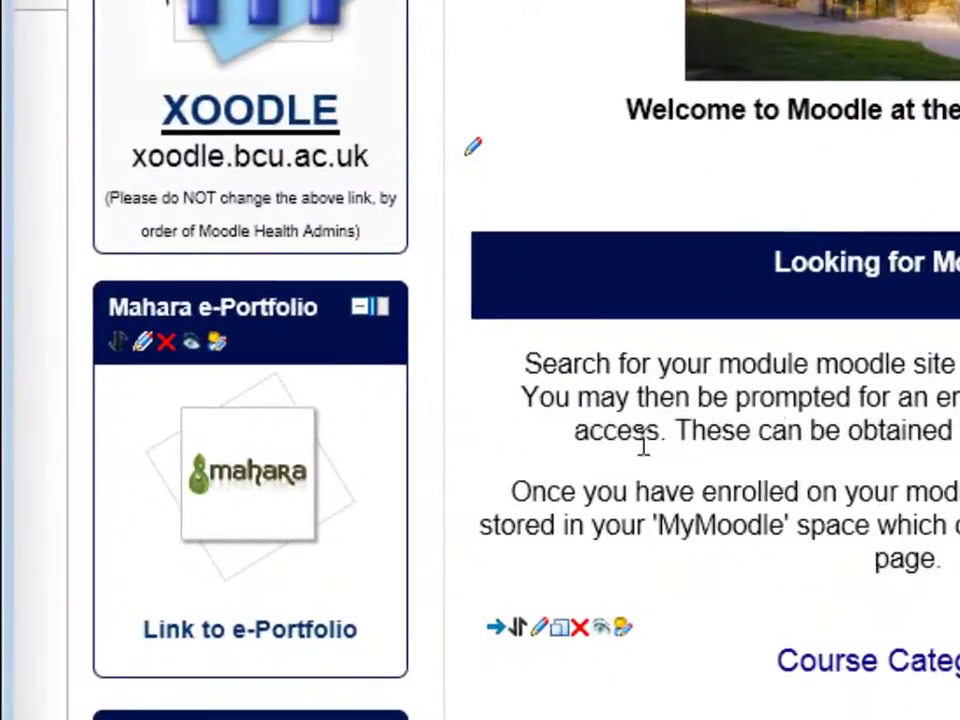
Step: Follow the 'Link to e-Portfolio' link in Moodle's Mahara e-Portfolio block
left_click(200, 628)
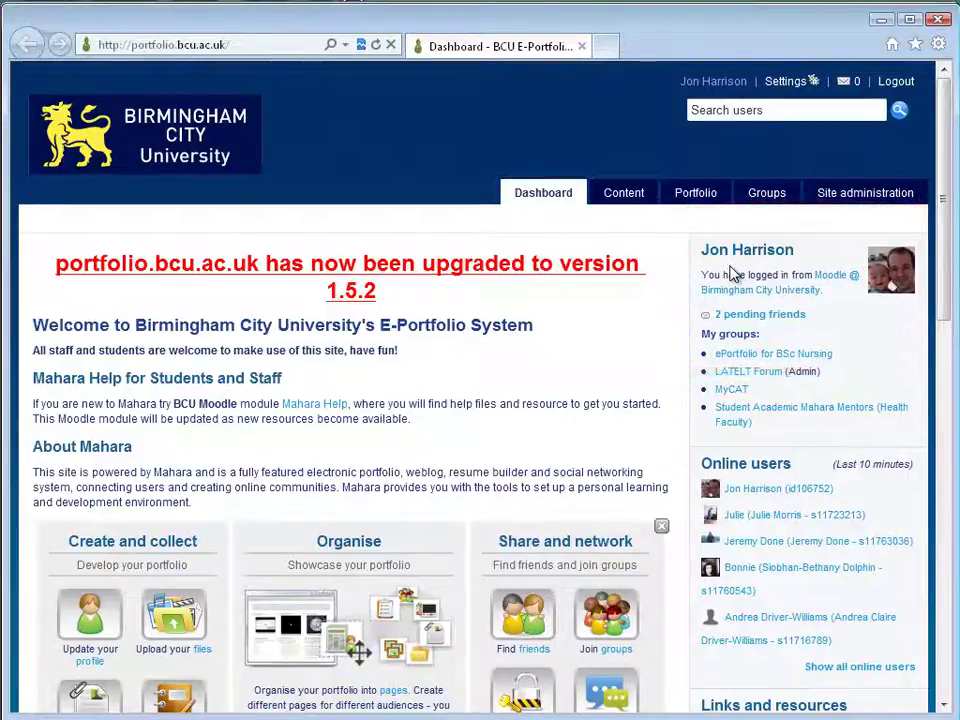
left_click_drag(949, 289, 950, 355)
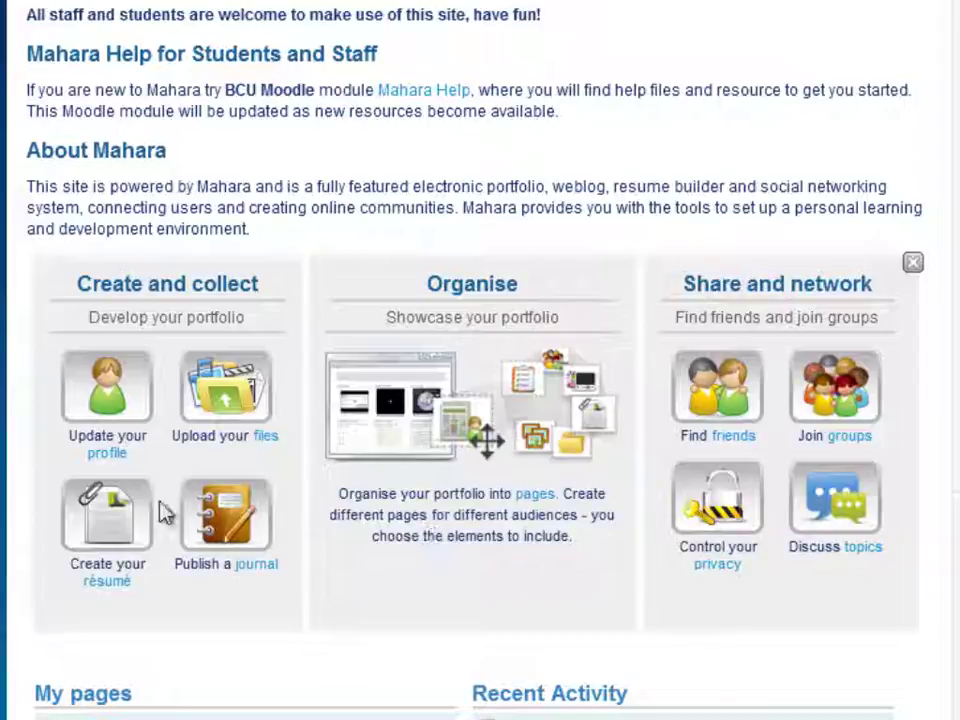
left_click(110, 453)
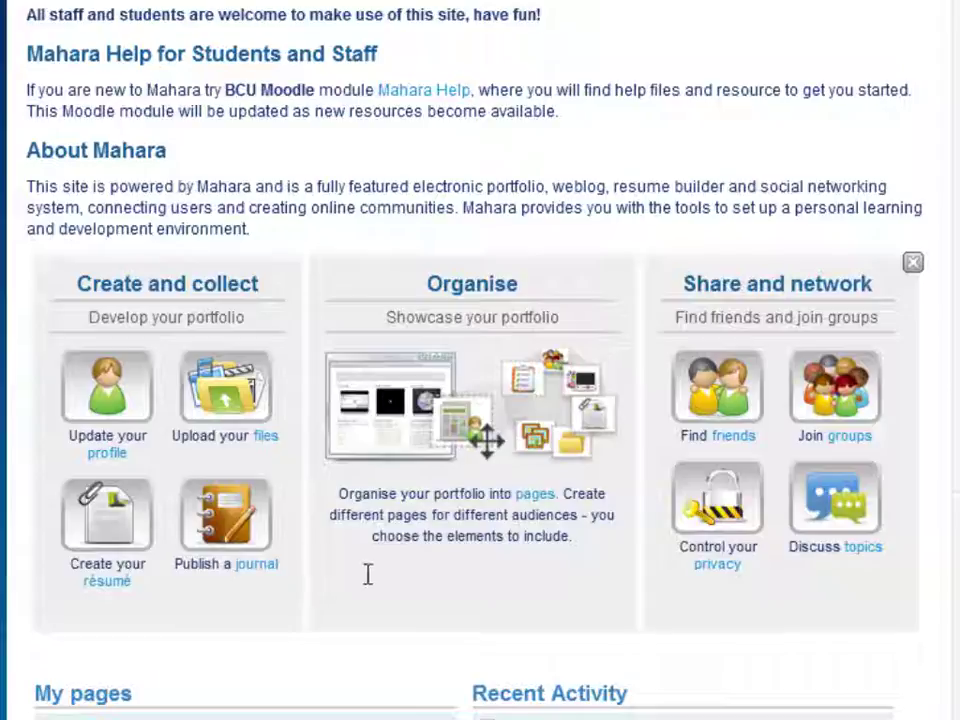
Step: Open the Pages list from the Organise panel and look through the existing portfolio pages
left_click(535, 497)
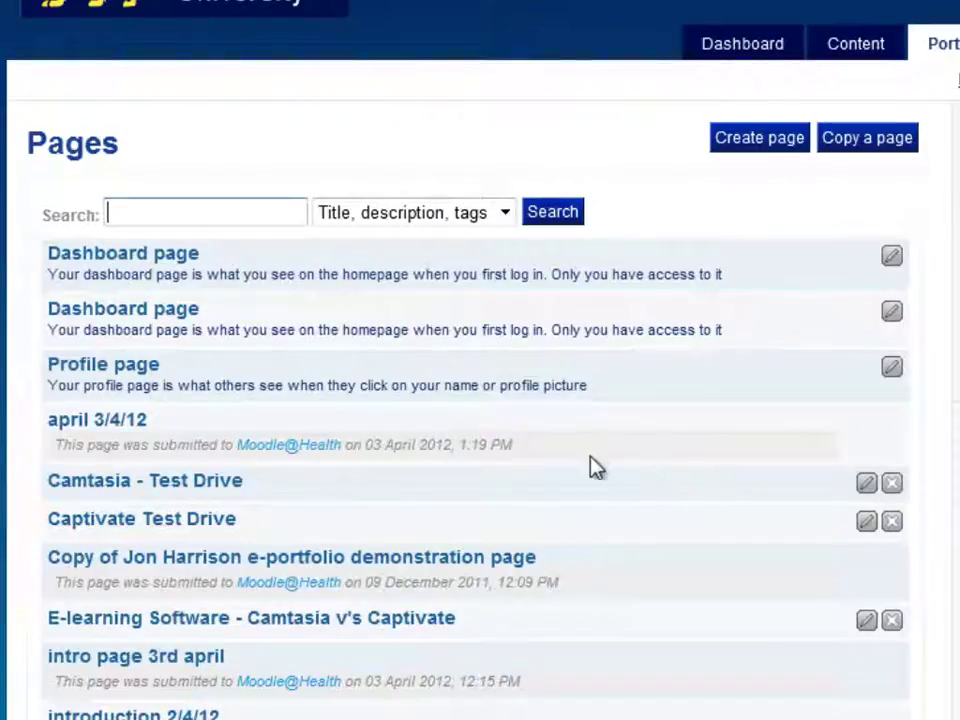
scroll(641, 611, "down", 1)
scroll(641, 611, "down", 3)
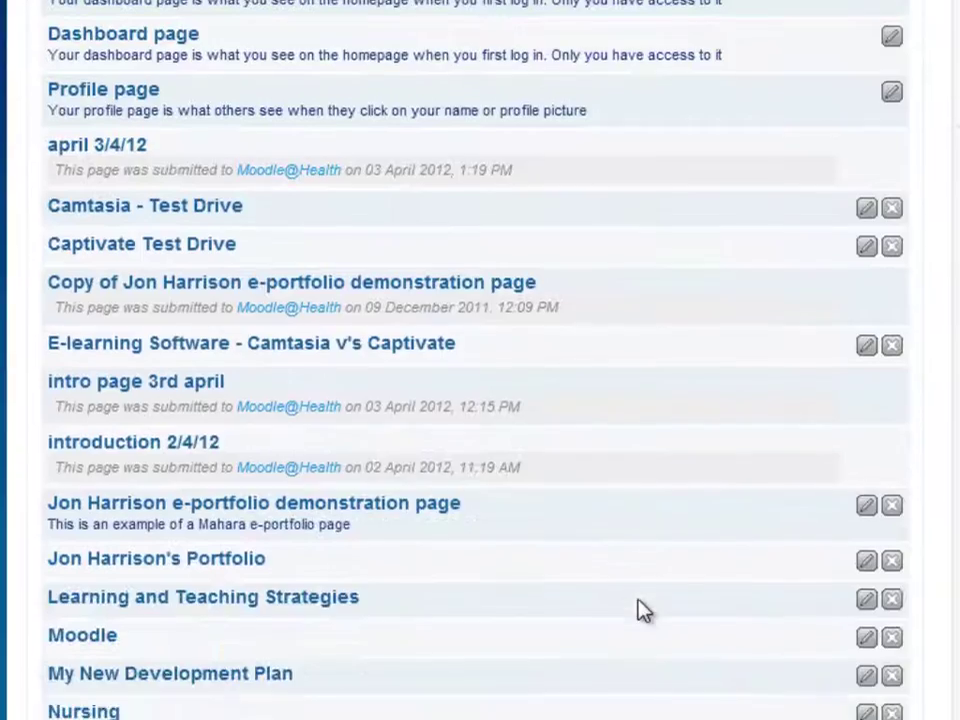
scroll(641, 611, "up", 3)
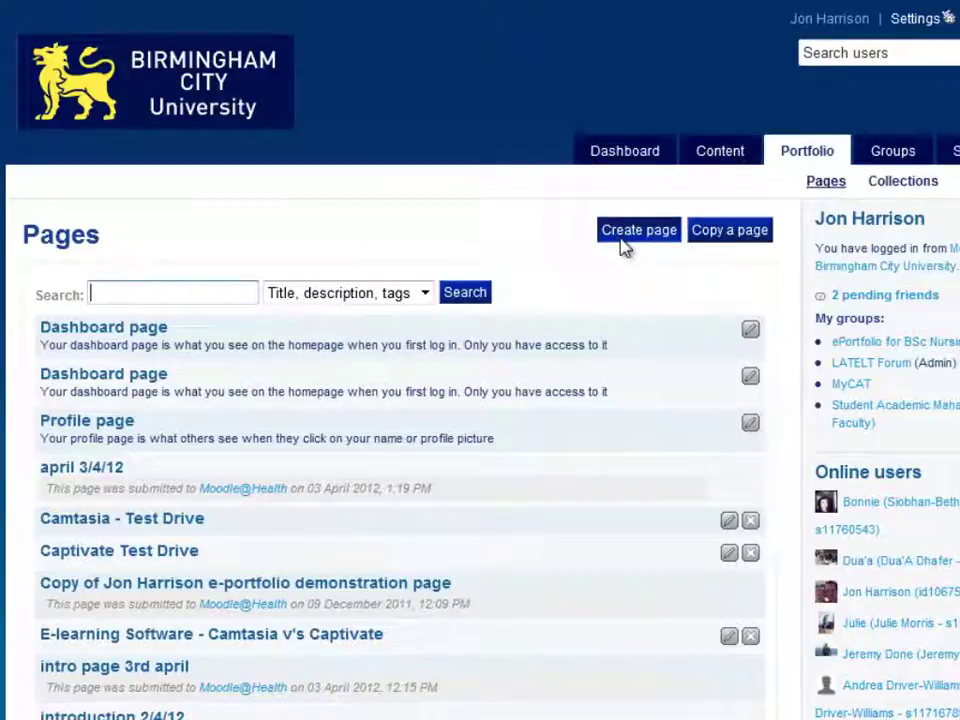
Step: Create a new page, replace 'Untitled (1)' with the title 'Introduction Page', and save it
left_click(624, 247)
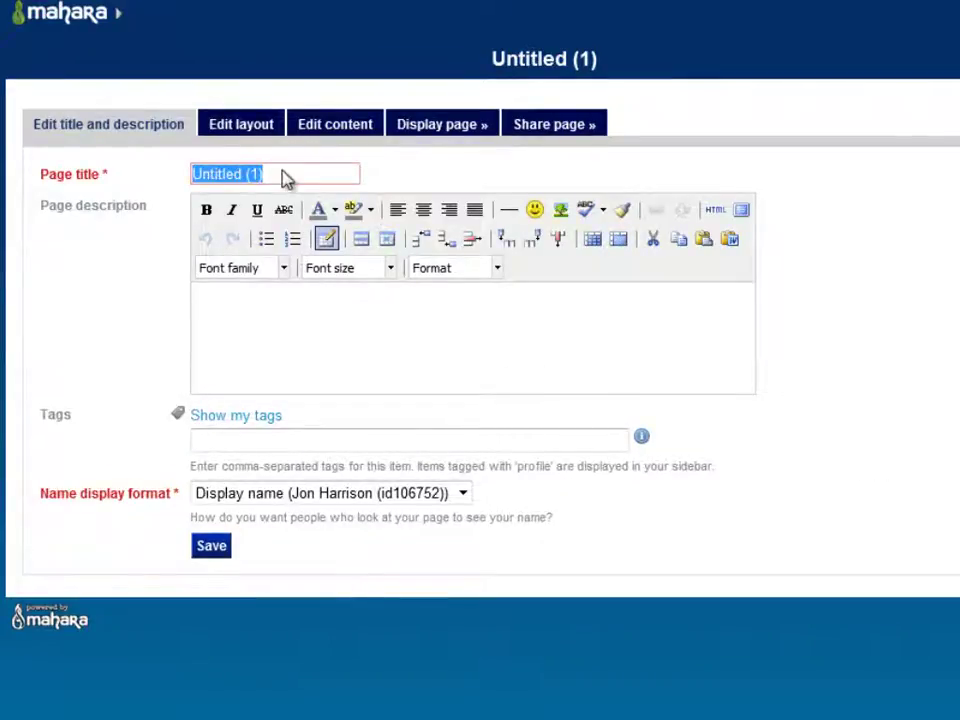
left_click(285, 176)
left_click_drag(285, 175, 180, 174)
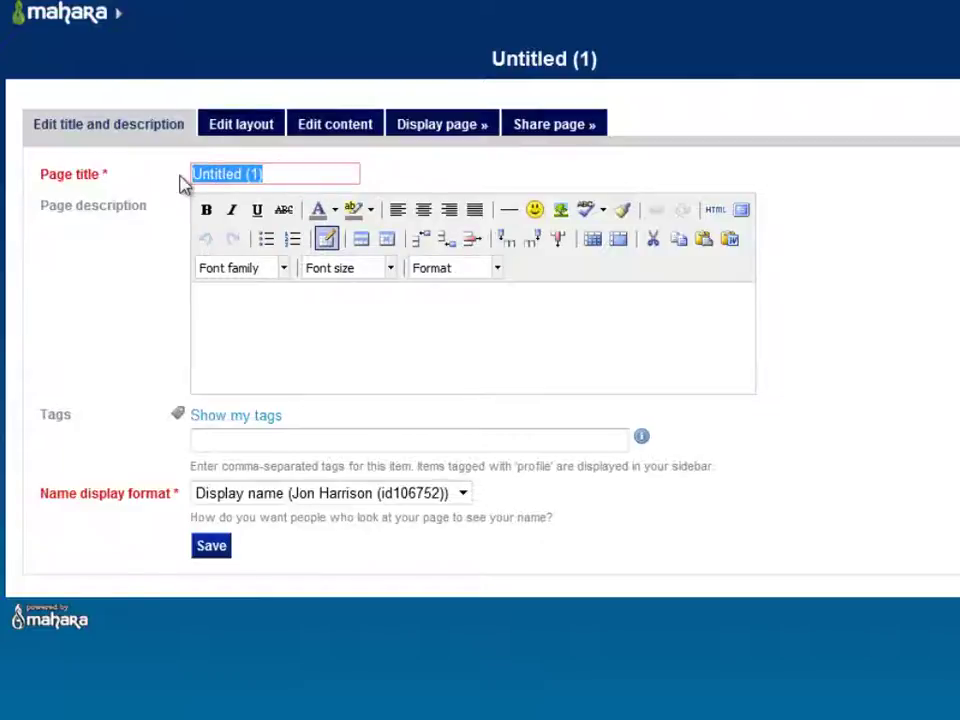
type("Intro")
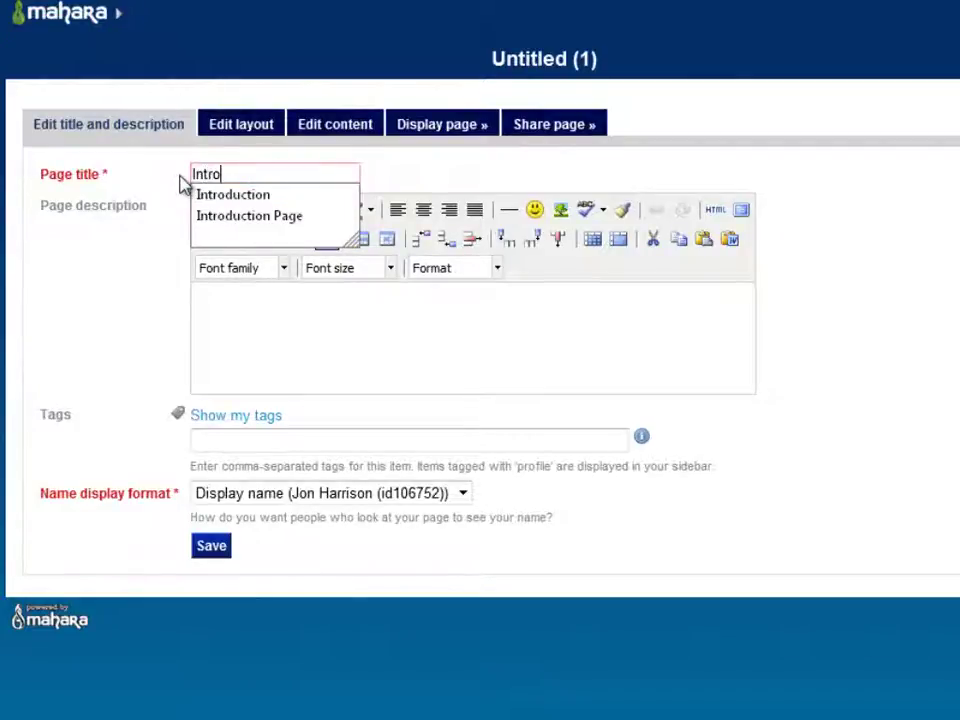
type("duction")
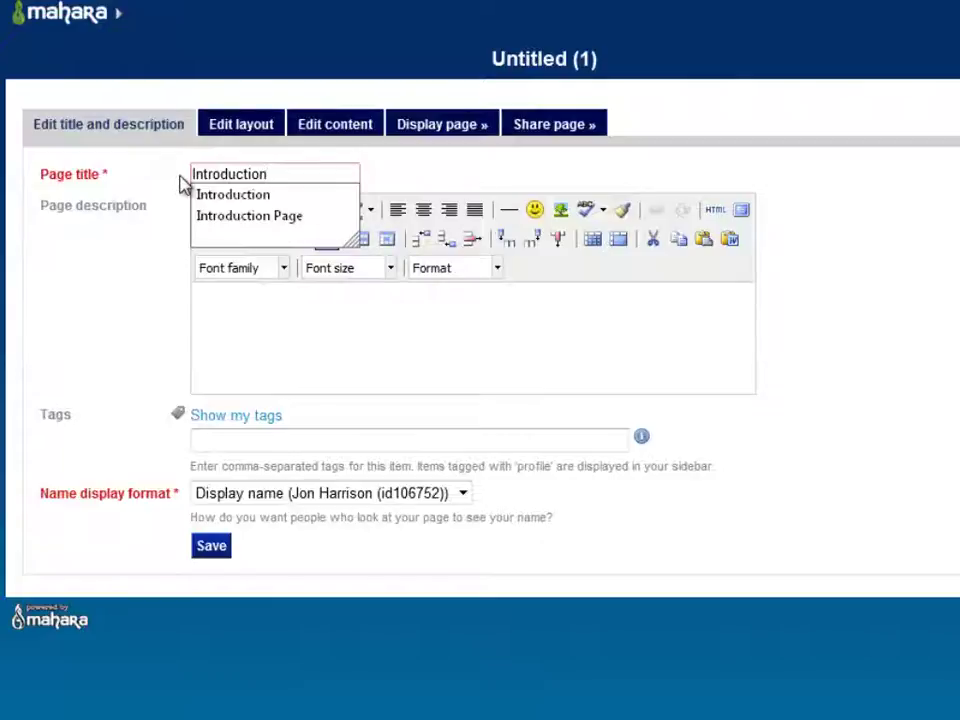
left_click(222, 216)
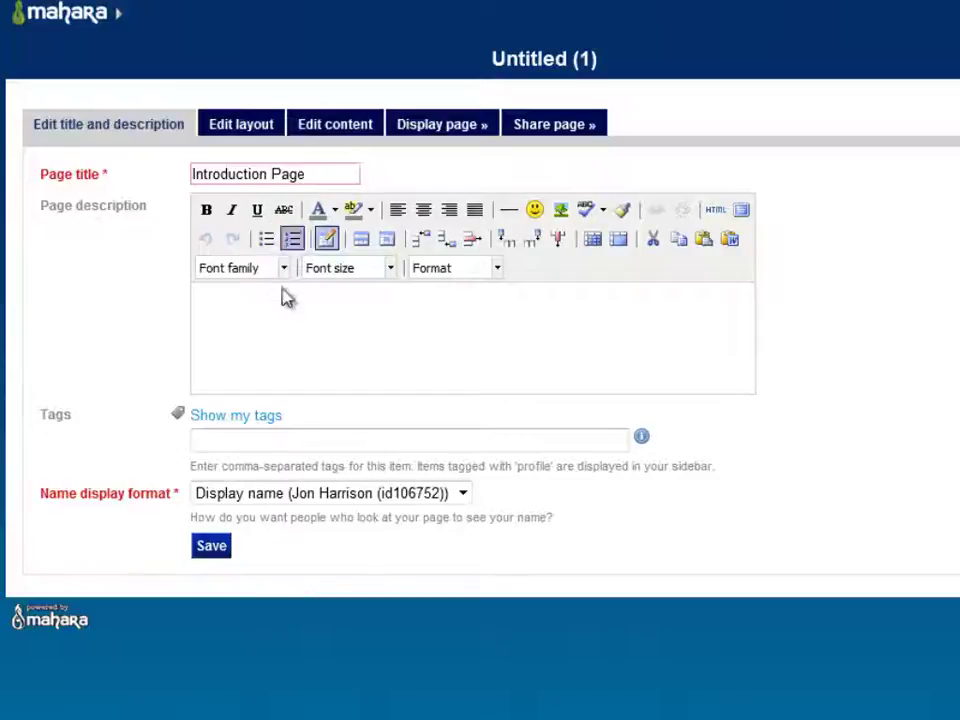
left_click(211, 558)
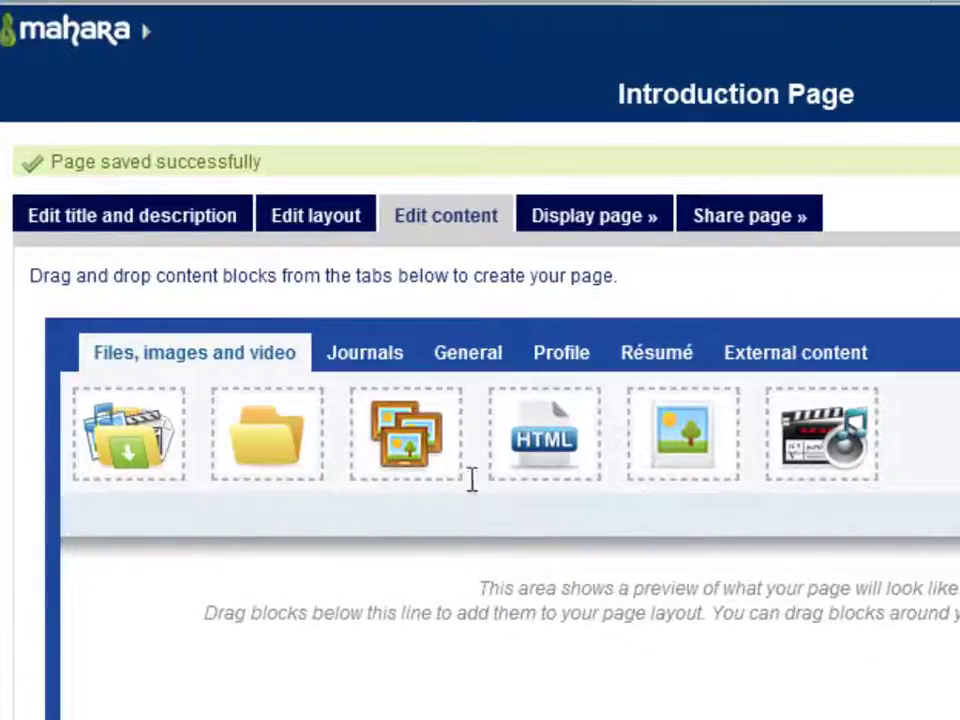
Step: Drag a Text box block from the General blocks into the page's left column
left_click(471, 372)
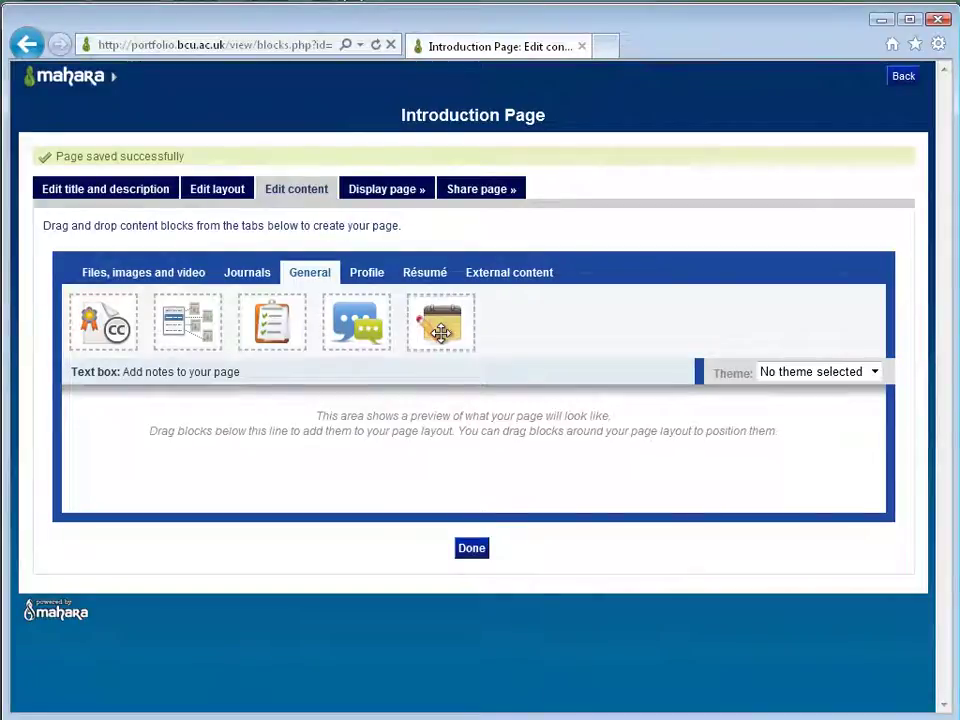
left_click_drag(441, 331, 611, 509)
left_click_drag(522, 512, 239, 504)
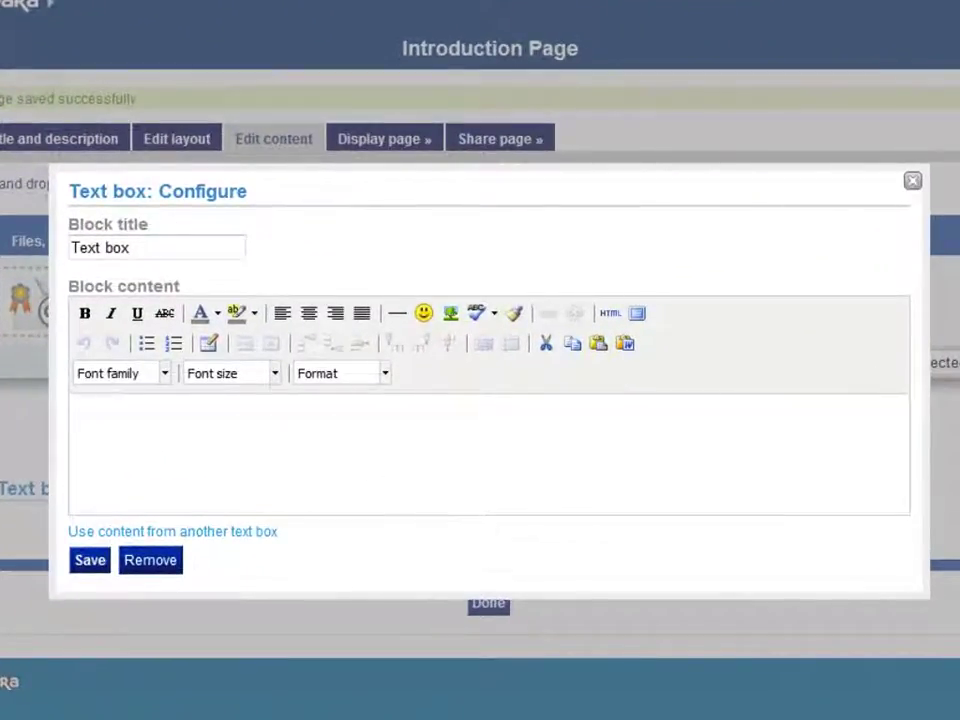
Step: Paste the welcome paragraph into the text box, title the block 'Introduction', and save
left_click(106, 420)
type("Hi there! My name is Jon and I am really looking forward to getting started in the course. This is my first e-portfolio page which contains some futher information about me. I have also uploaded my contact information form, so that you can get hold of me as required.")
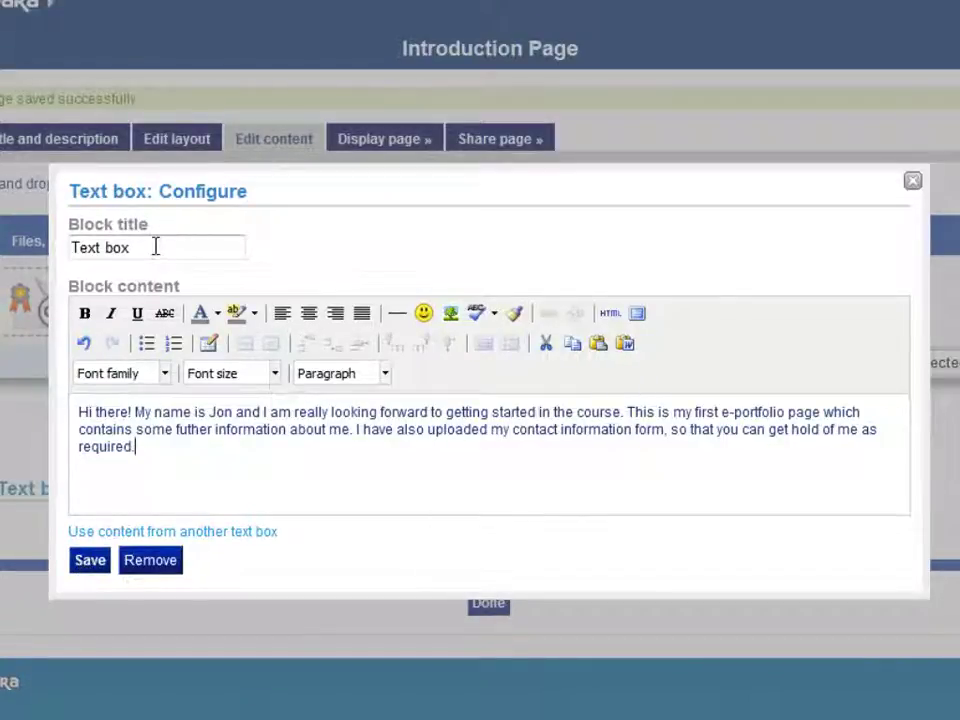
left_click_drag(154, 246, 77, 253)
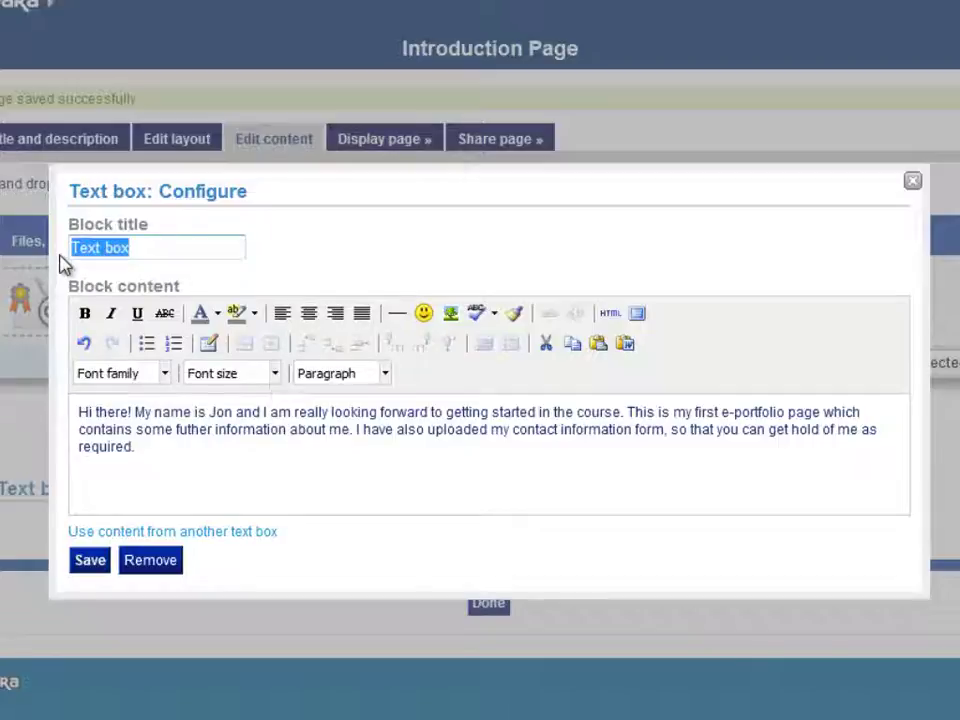
type("Introduction")
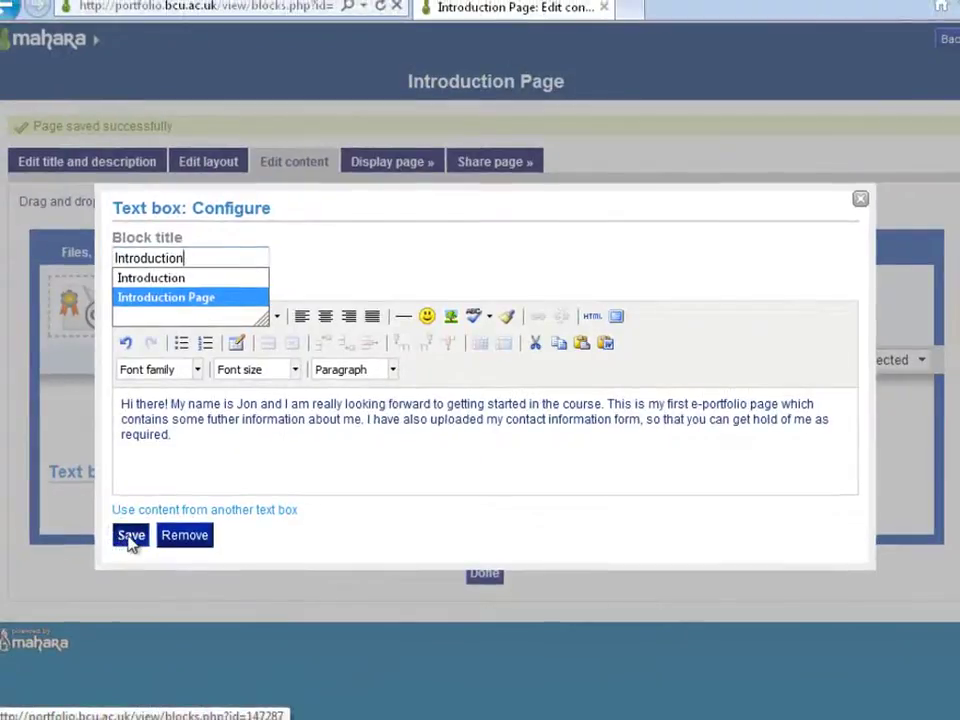
left_click(128, 538)
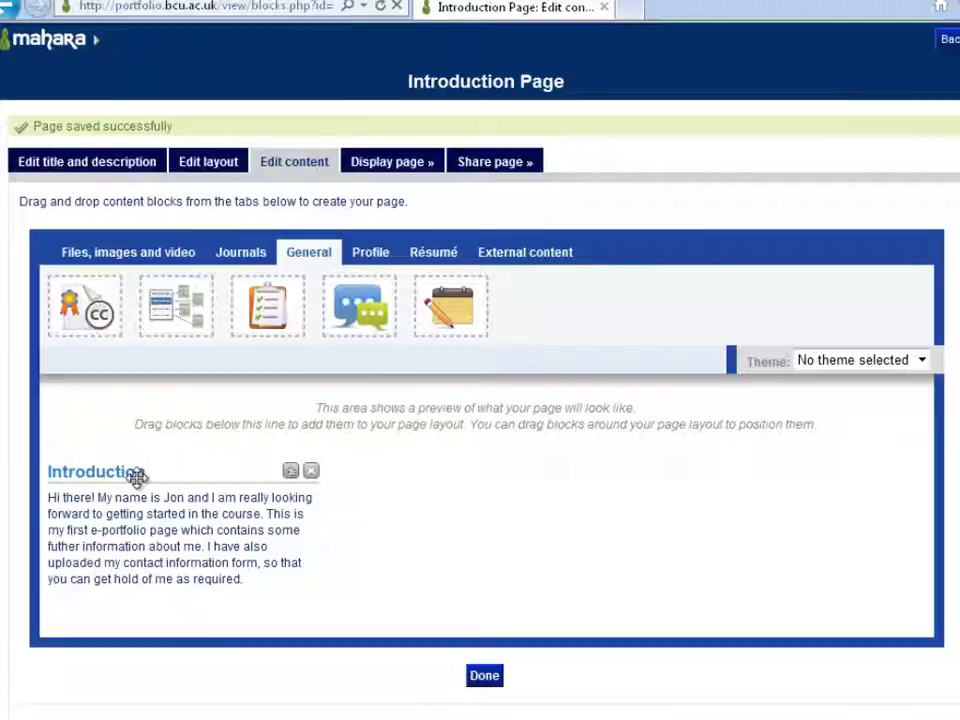
Step: Place an Image block on the page, tick Upload file, and browse for a photo
left_click(134, 262)
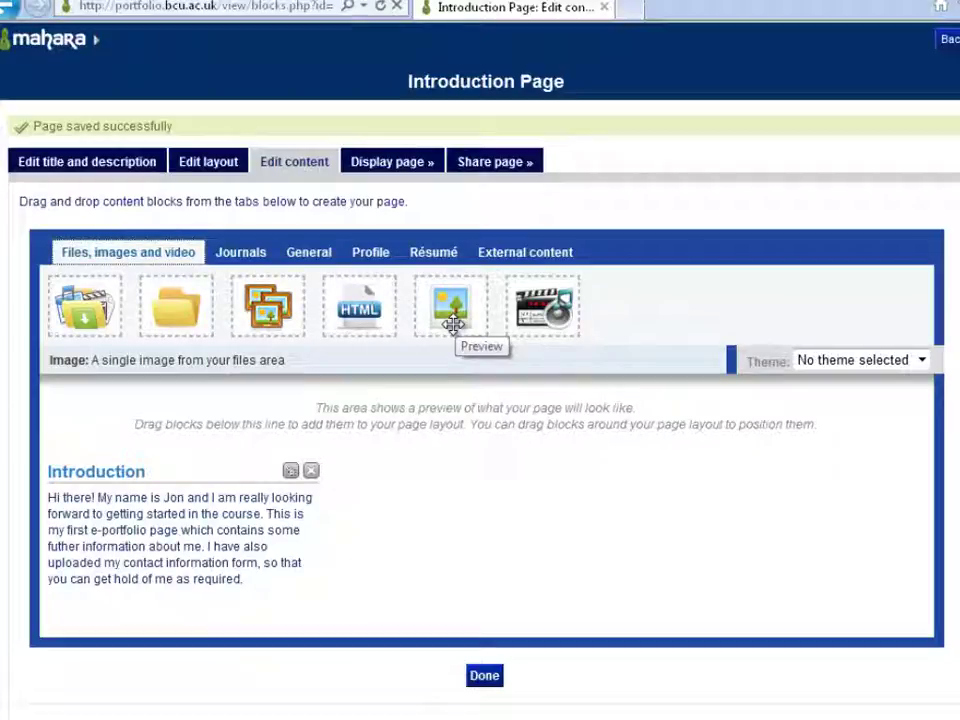
left_click_drag(453, 324, 178, 635)
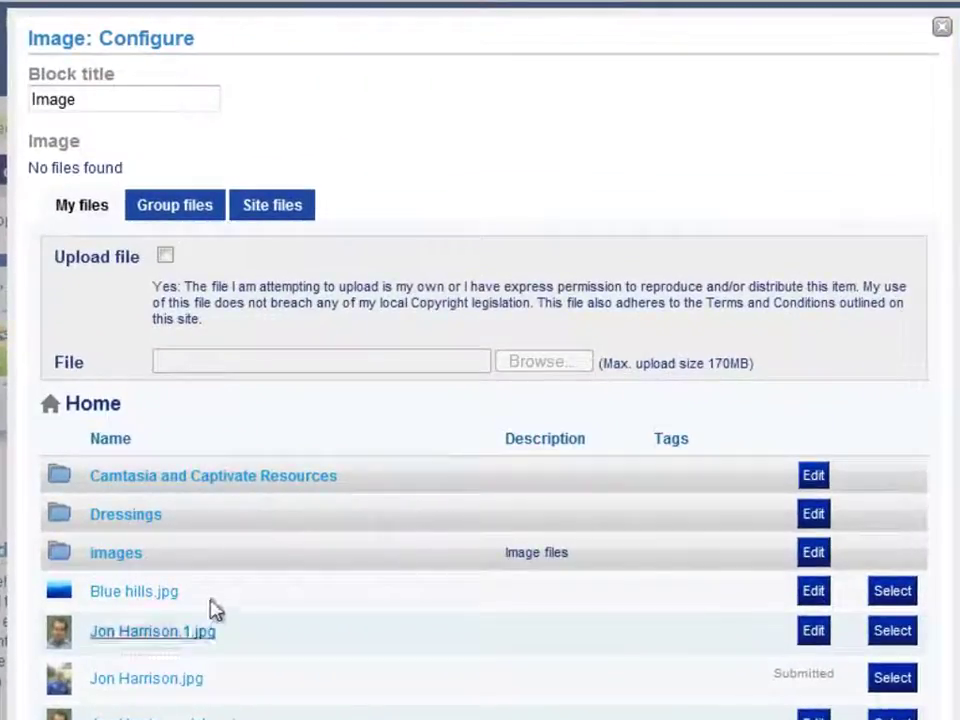
scroll(210, 460, "down", 4)
scroll(245, 540, "up", 2)
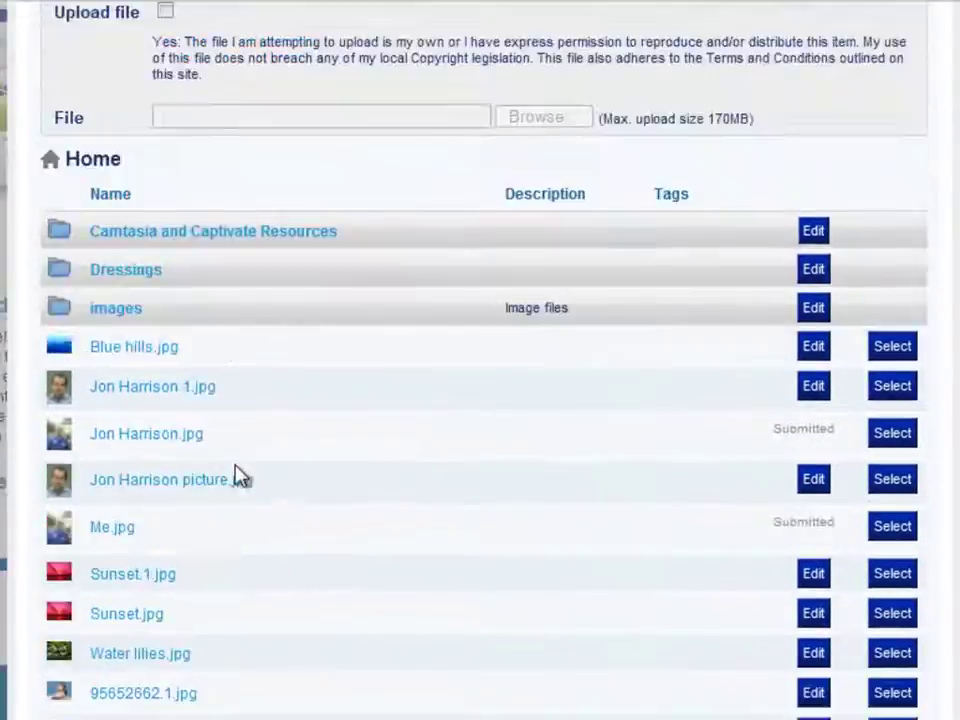
scroll(240, 478, "up", 2)
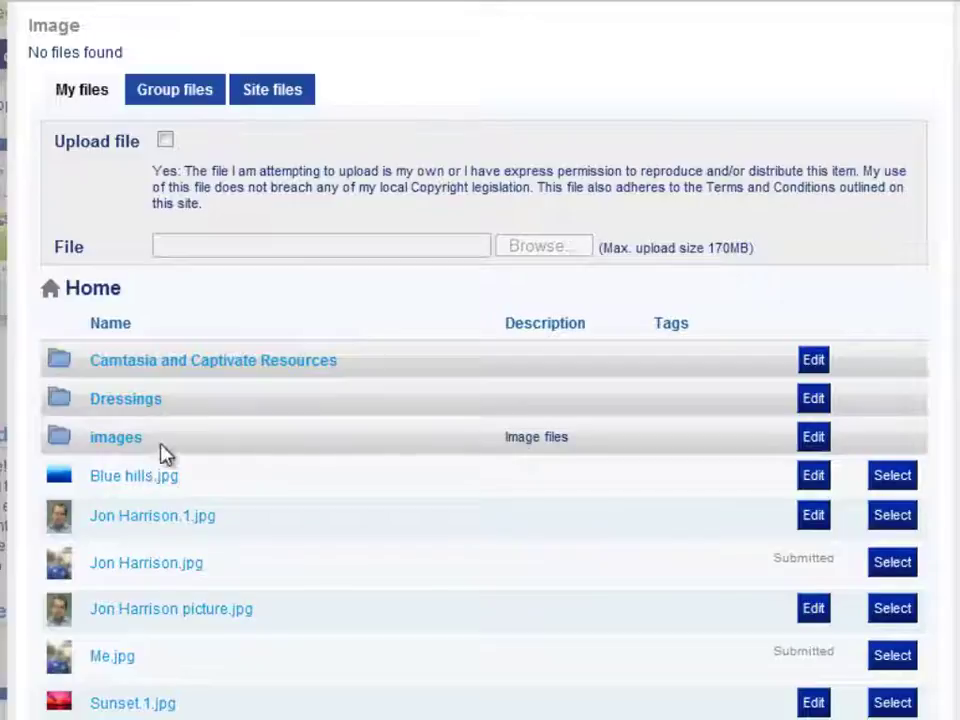
scroll(191, 338, "up", 2)
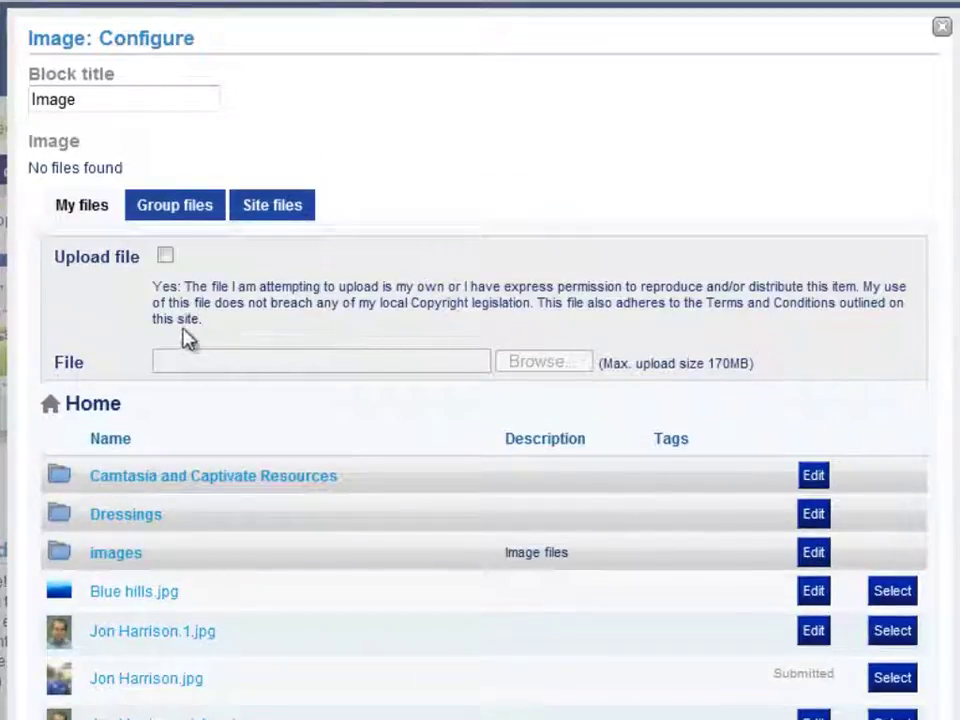
left_click(165, 256)
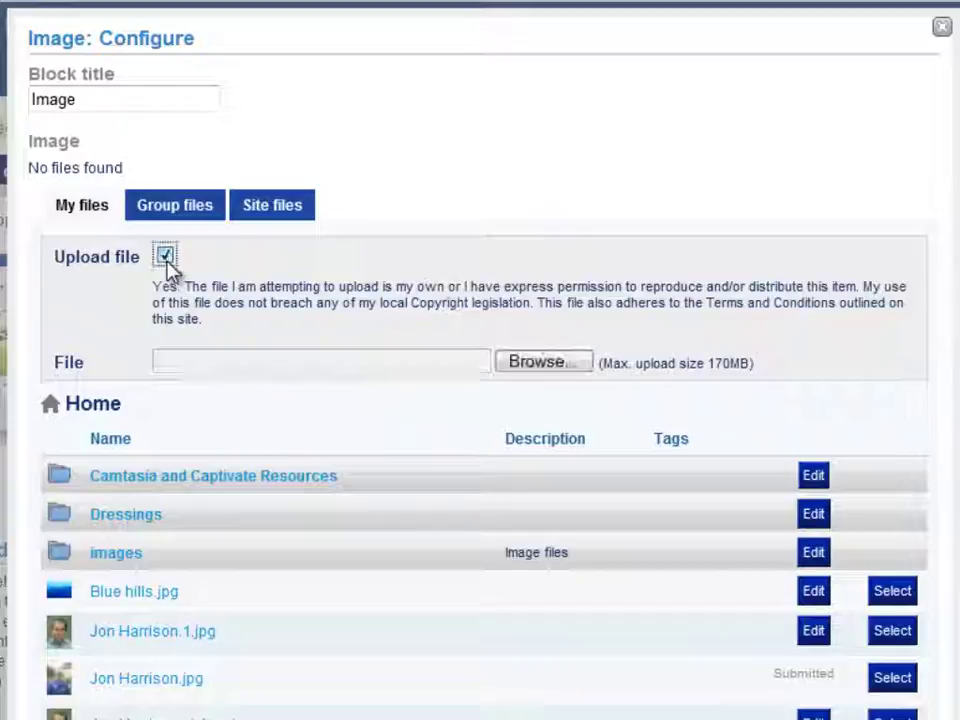
left_click(548, 364)
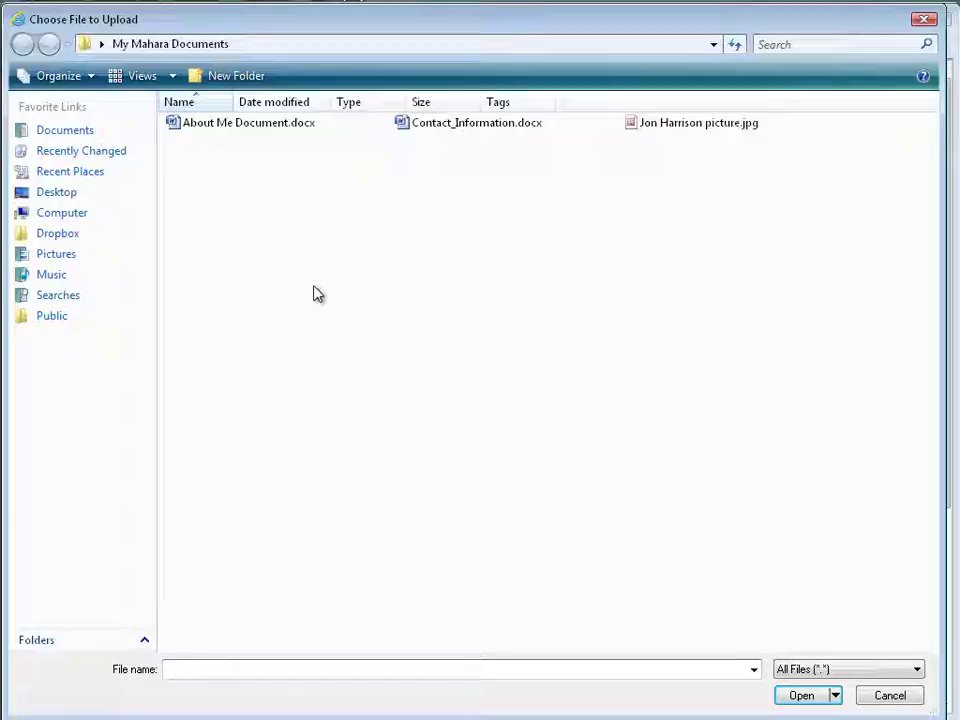
Step: Upload the chosen profile photo .jpg and save the Image block
left_click(662, 130)
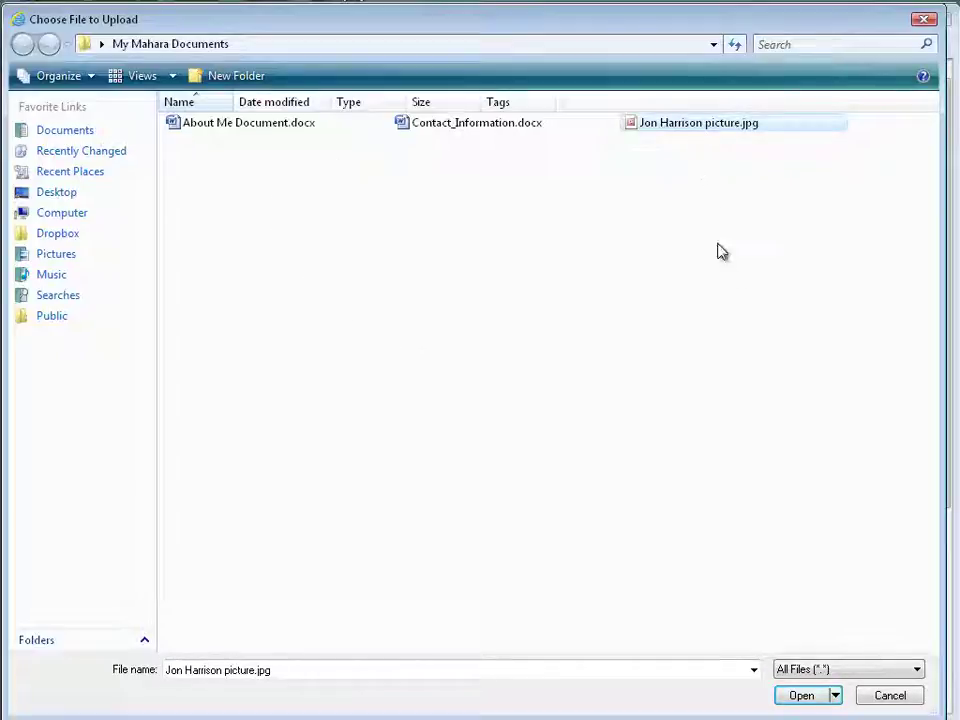
left_click(801, 694)
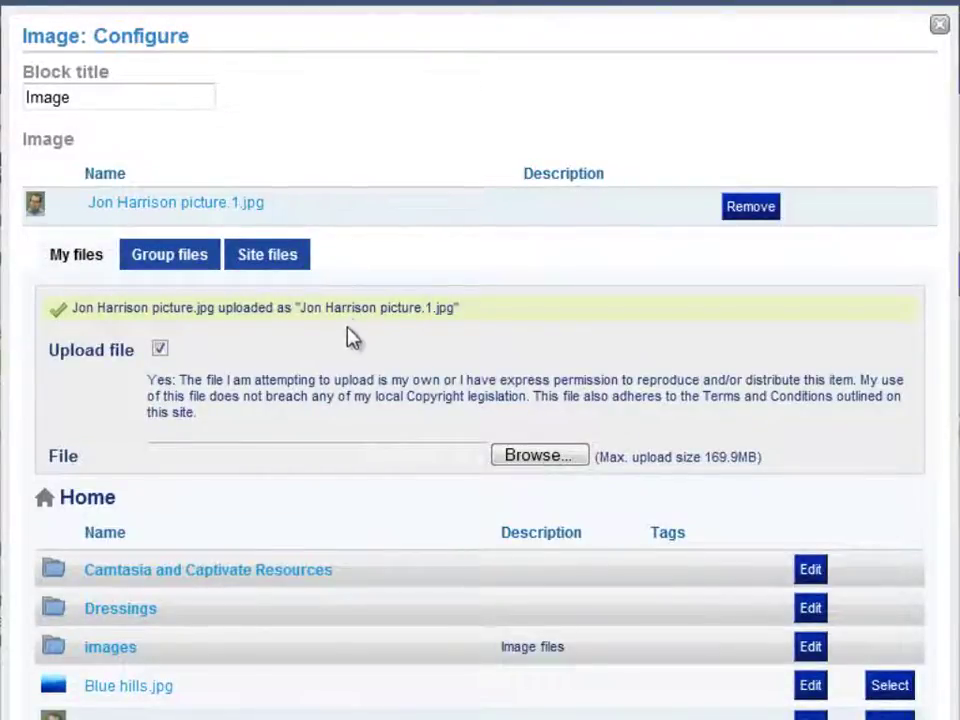
scroll(350, 340, "down", 6)
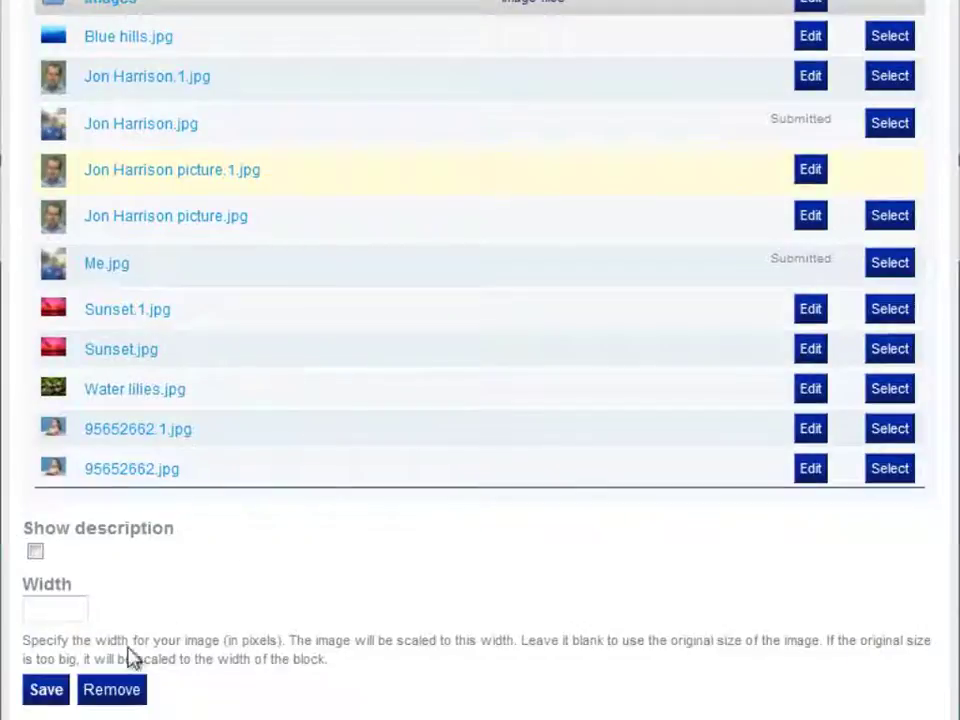
left_click(45, 692)
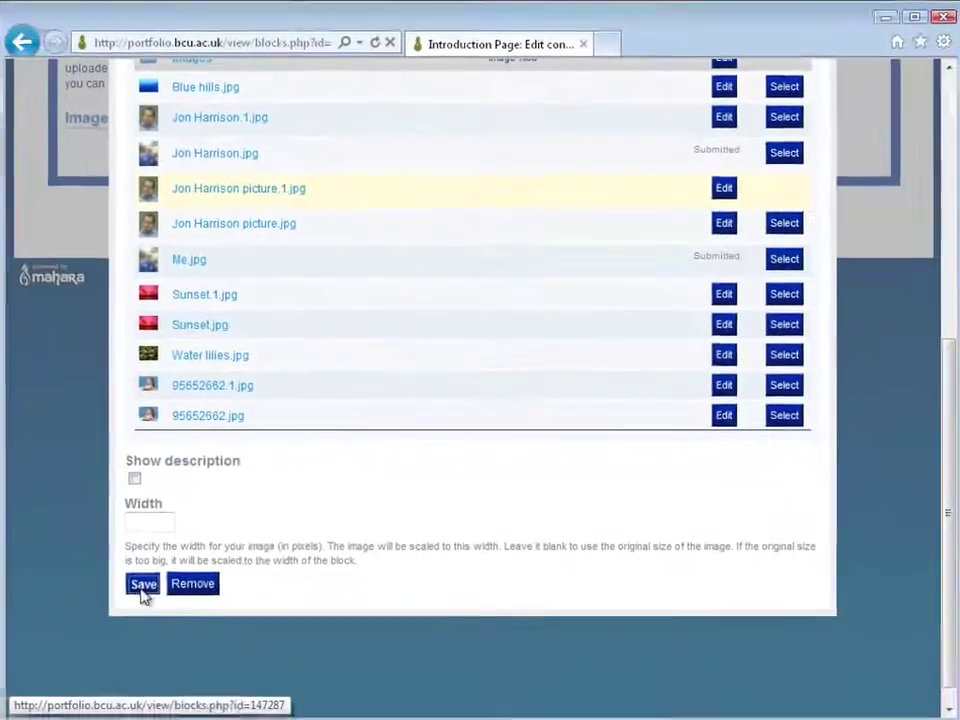
scroll(186, 478, "down", 1)
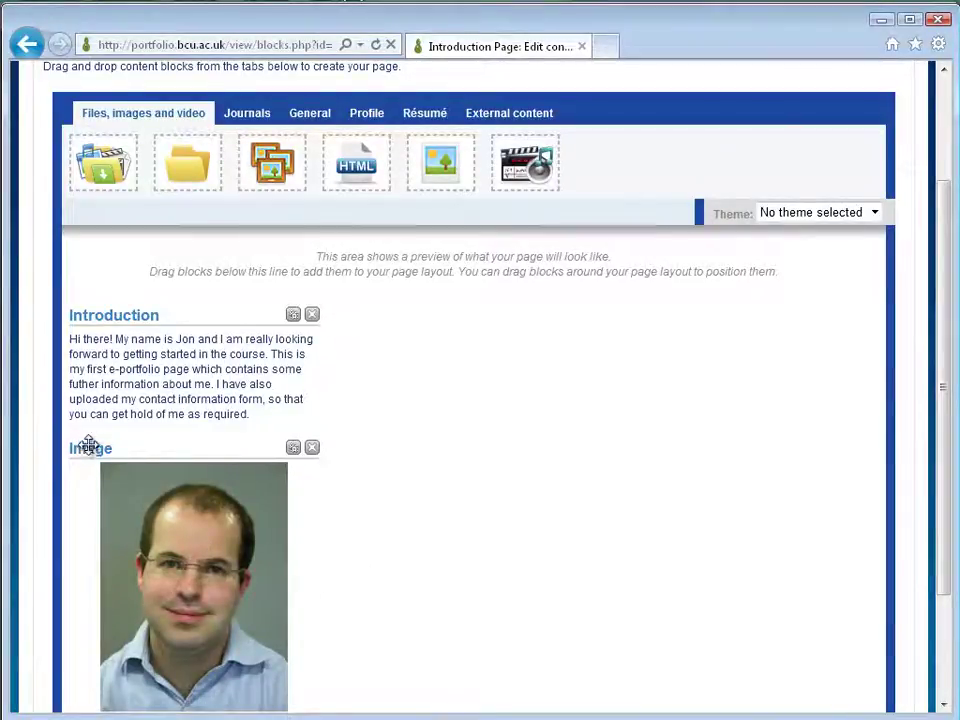
Step: Delete the Image block's title 'Image' and save the block untitled
left_click(292, 452)
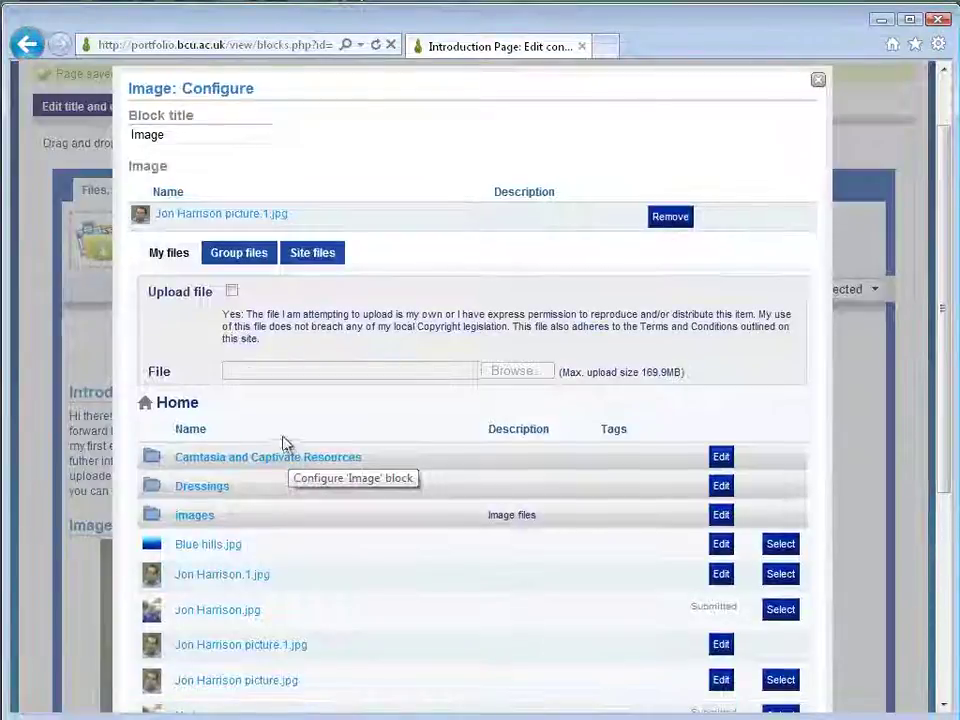
left_click_drag(169, 133, 128, 131)
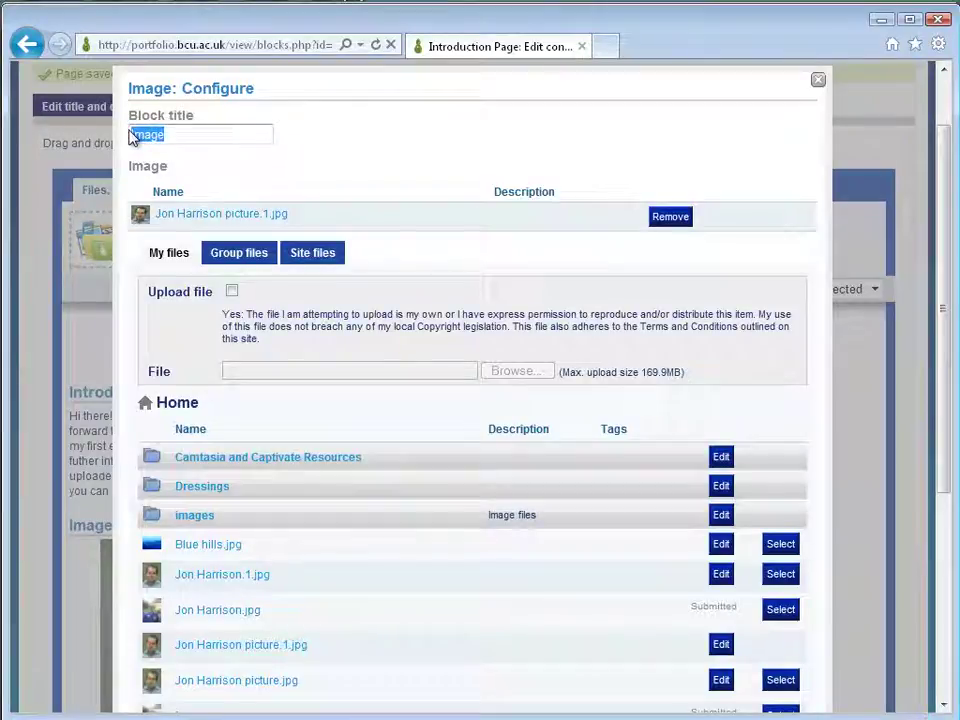
key("BackSpace")
scroll(214, 510, "down", 5)
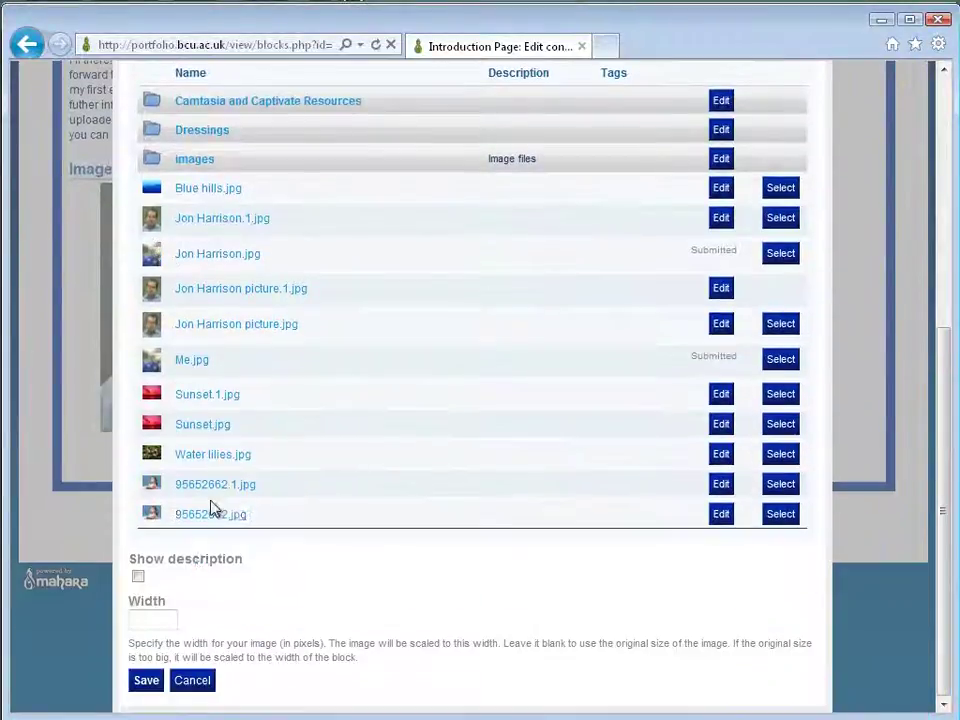
left_click(143, 680)
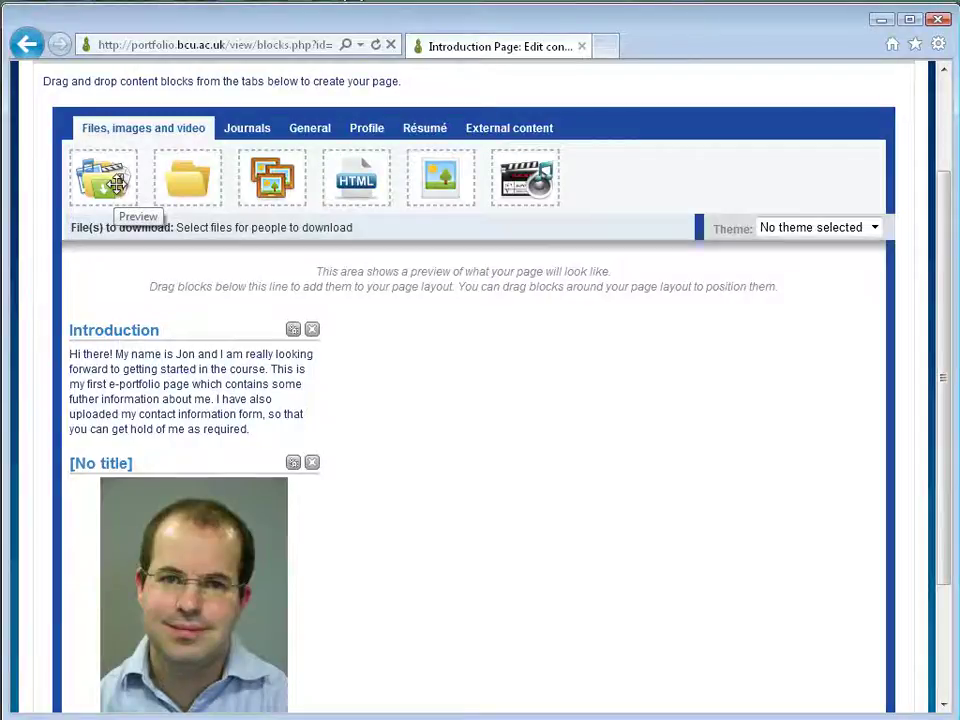
Step: Add a File(s) to download block beside the introduction and upload About Me Document.docx
left_click_drag(112, 182, 398, 351)
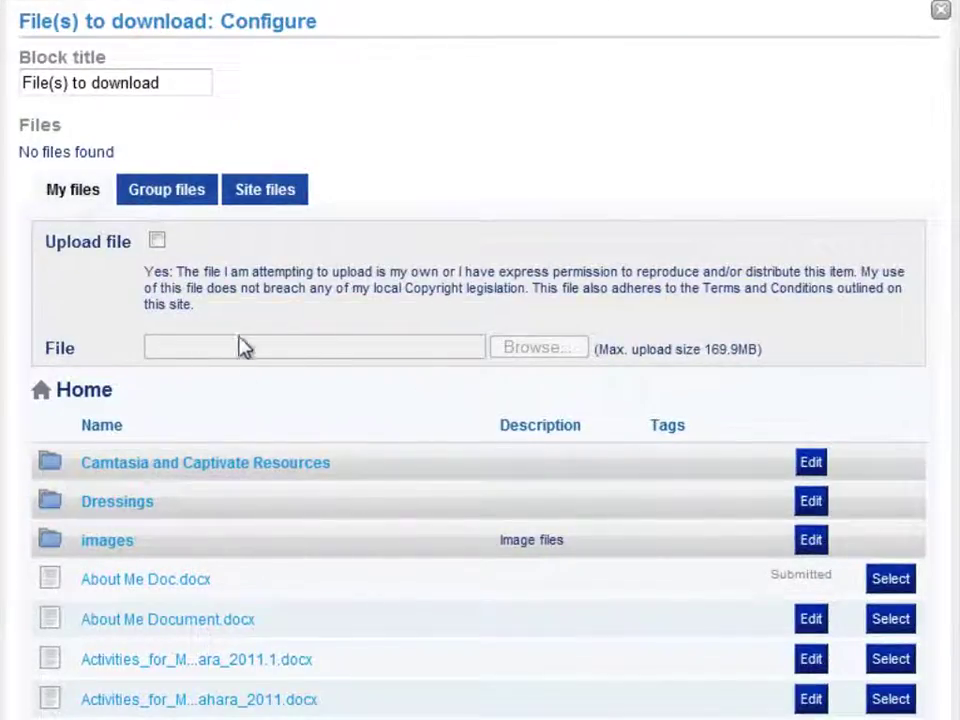
left_click(157, 241)
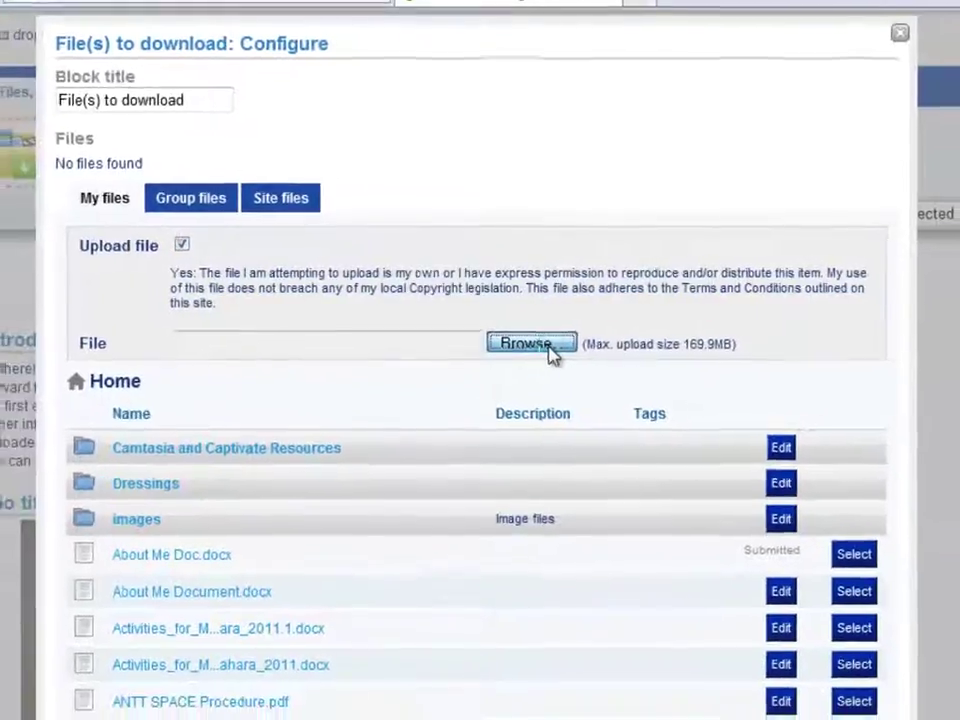
left_click(560, 358)
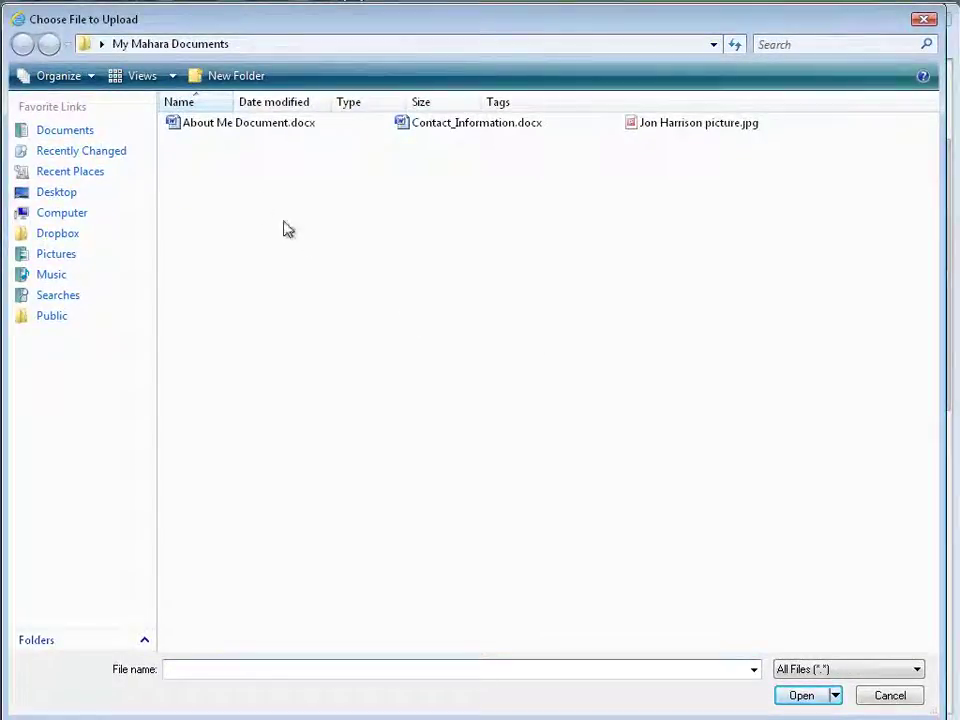
left_click(222, 133)
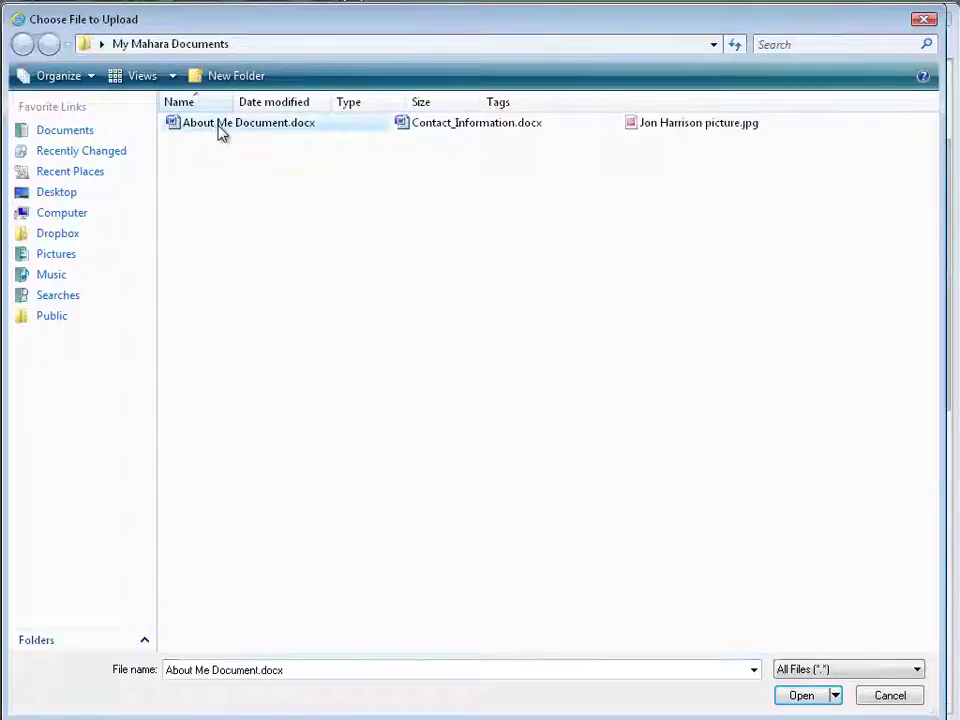
left_click(805, 695)
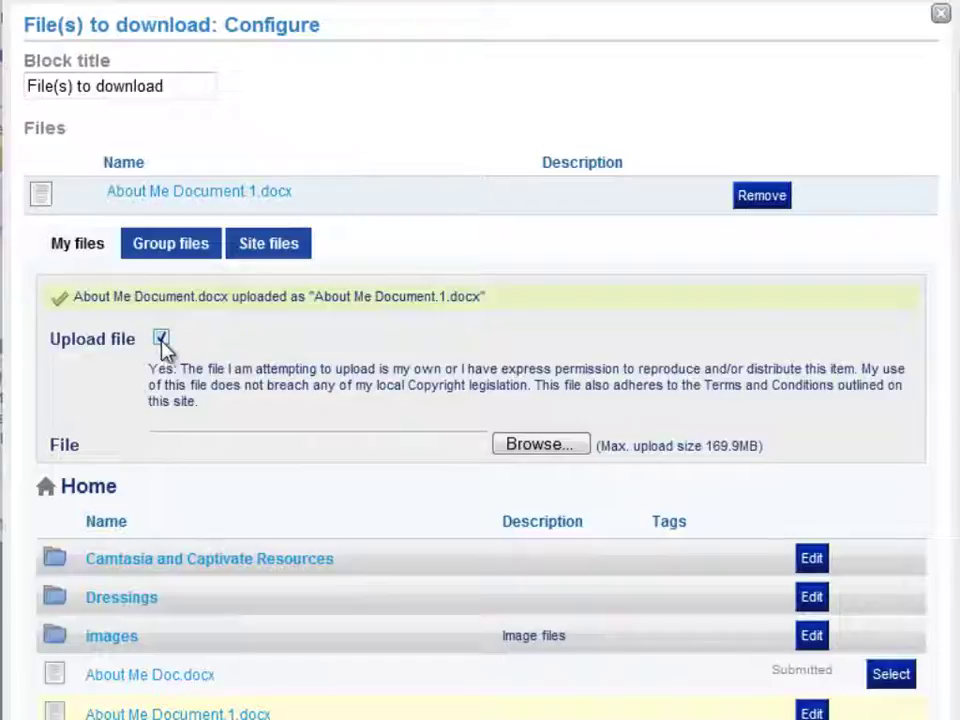
Step: Upload Contact_Information.docx as the block's second file
left_click(543, 450)
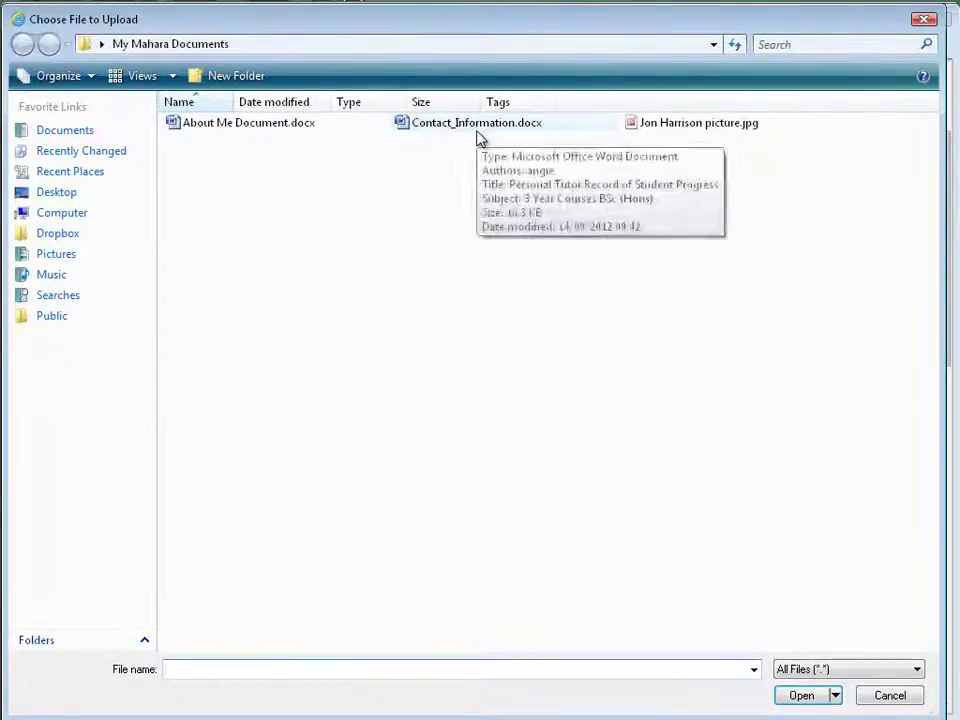
left_click(478, 136)
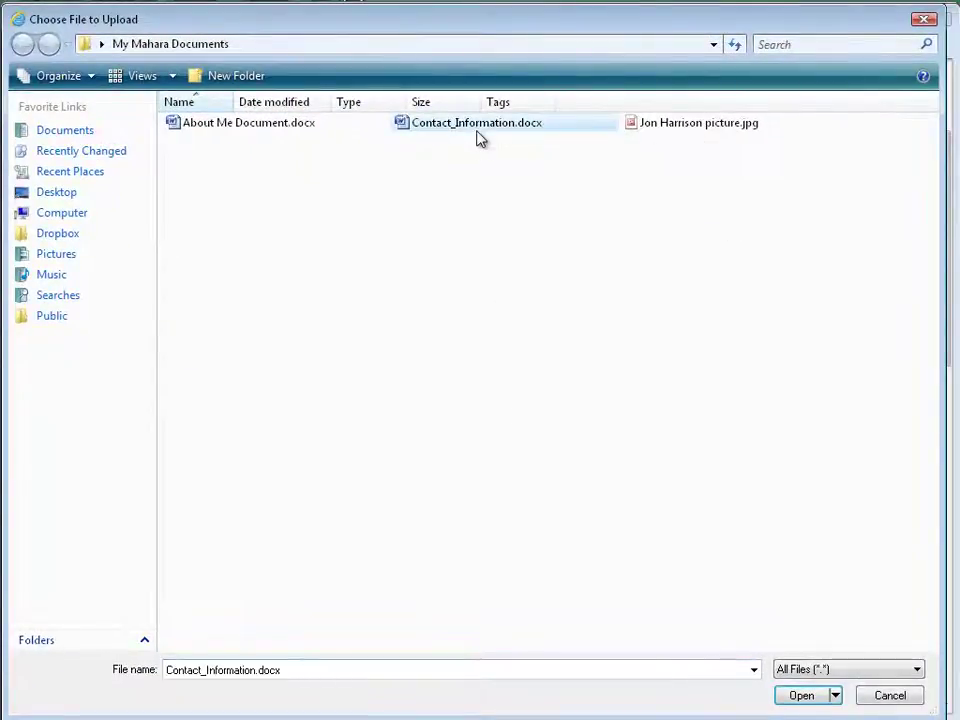
left_click(800, 697)
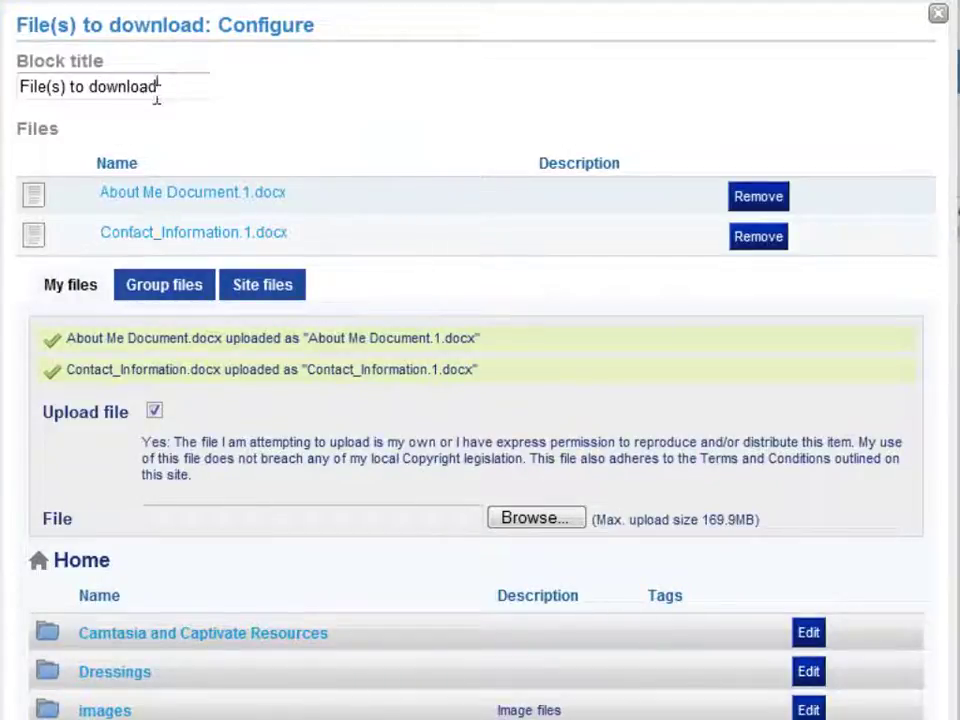
Step: Retitle the download block 'About Me Document and Contact Information'
left_click_drag(157, 88, 22, 86)
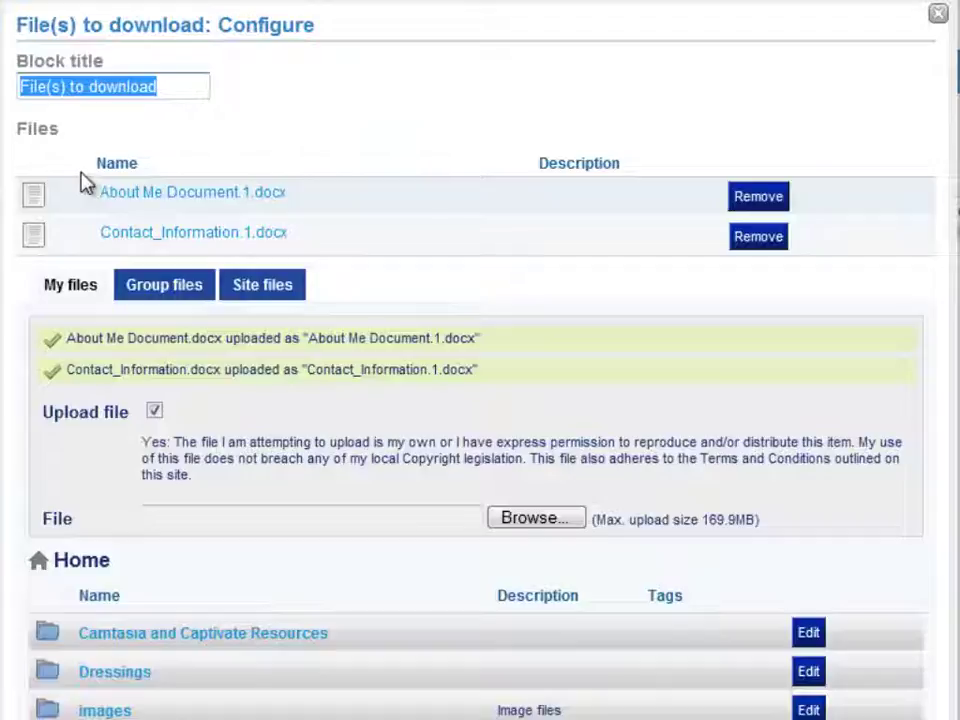
type("A")
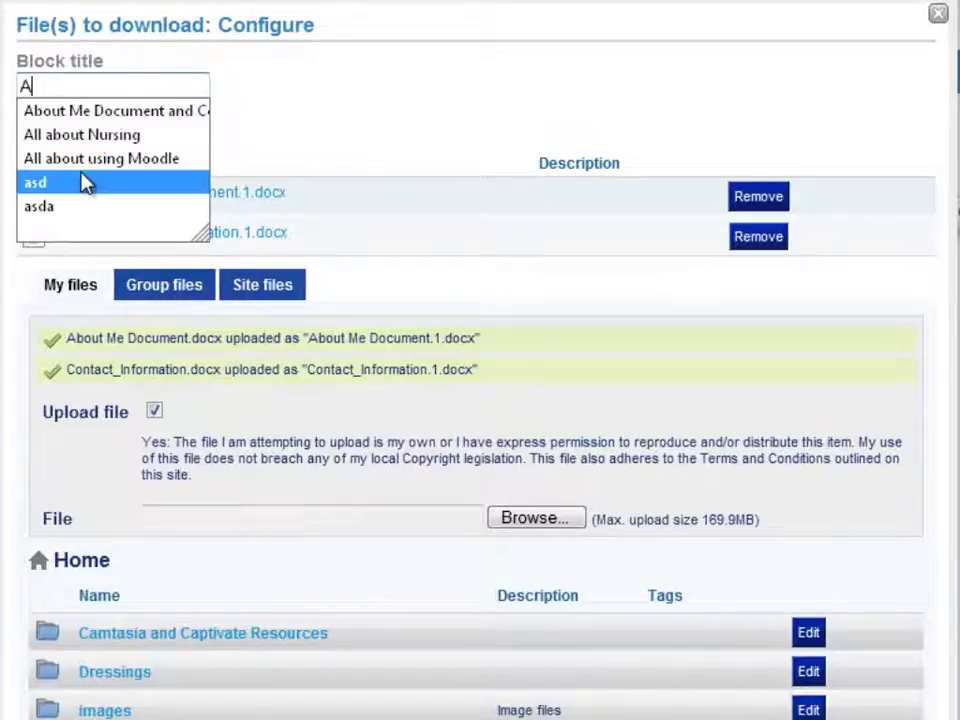
type("bout Me D")
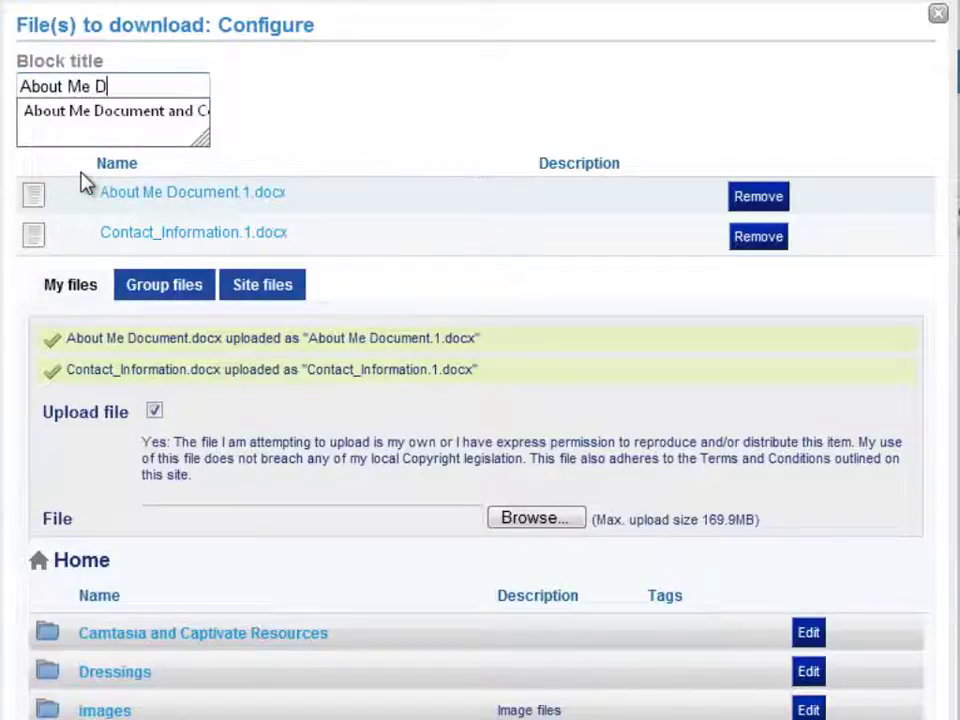
type("ocument and ")
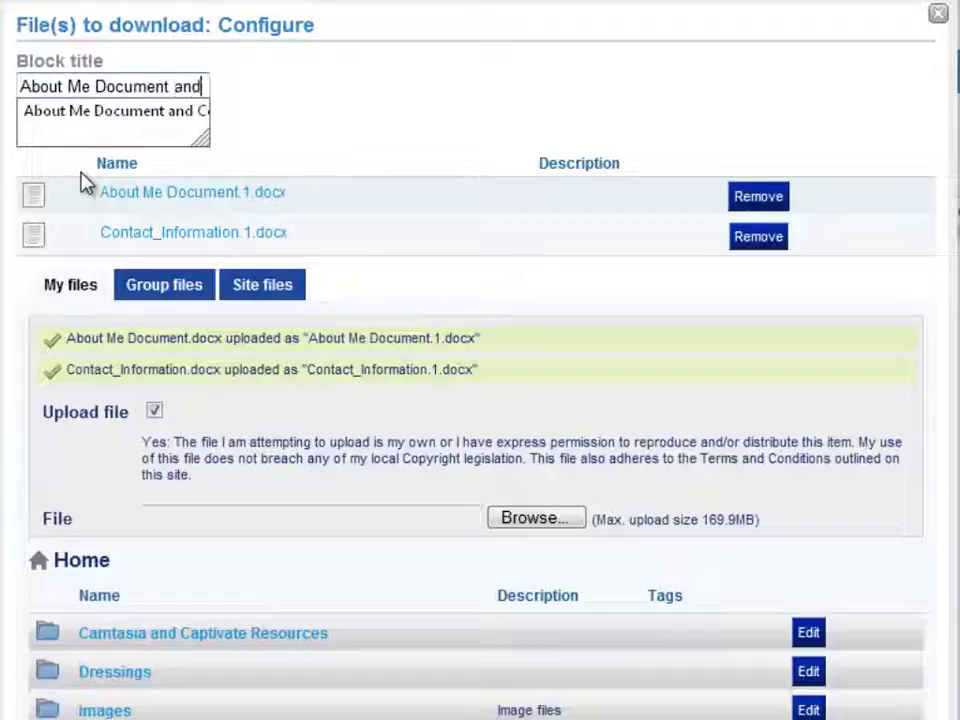
type("Contac")
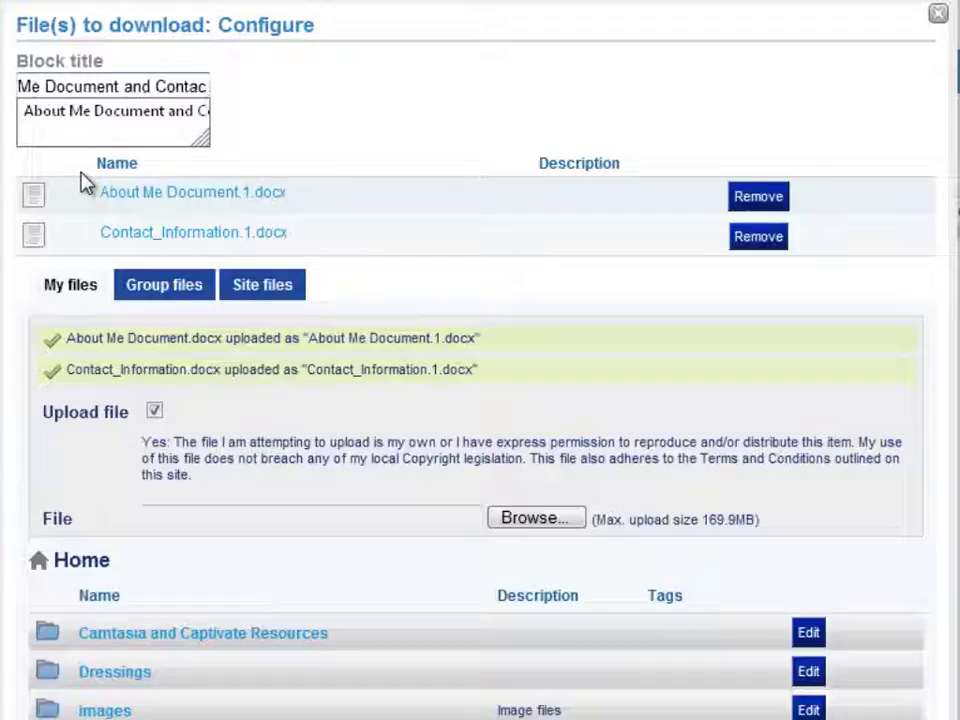
type("t Inform")
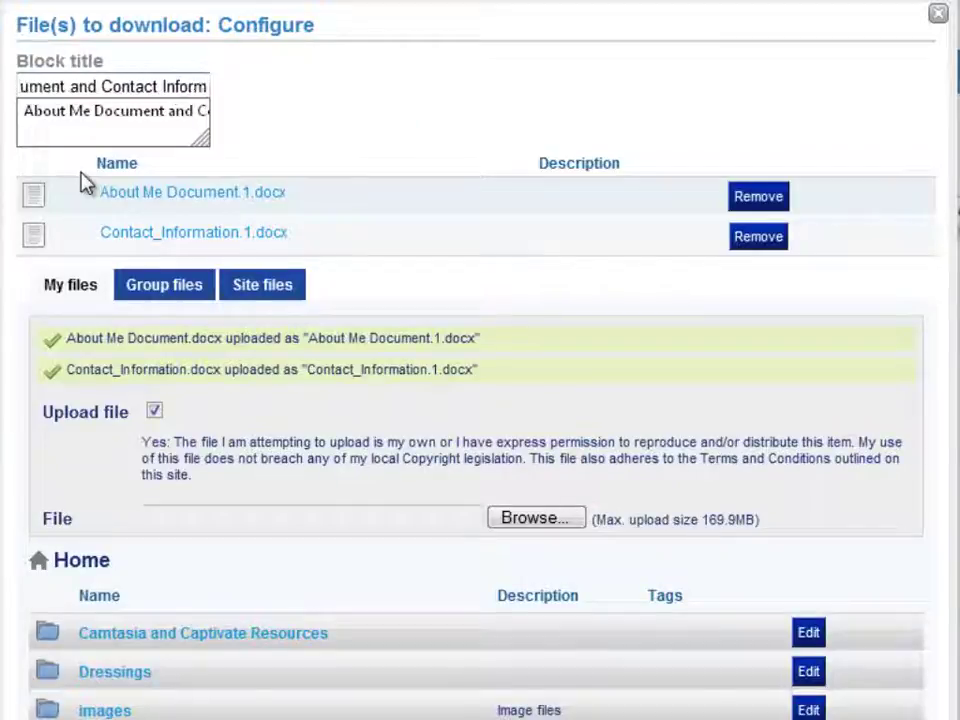
type("ation")
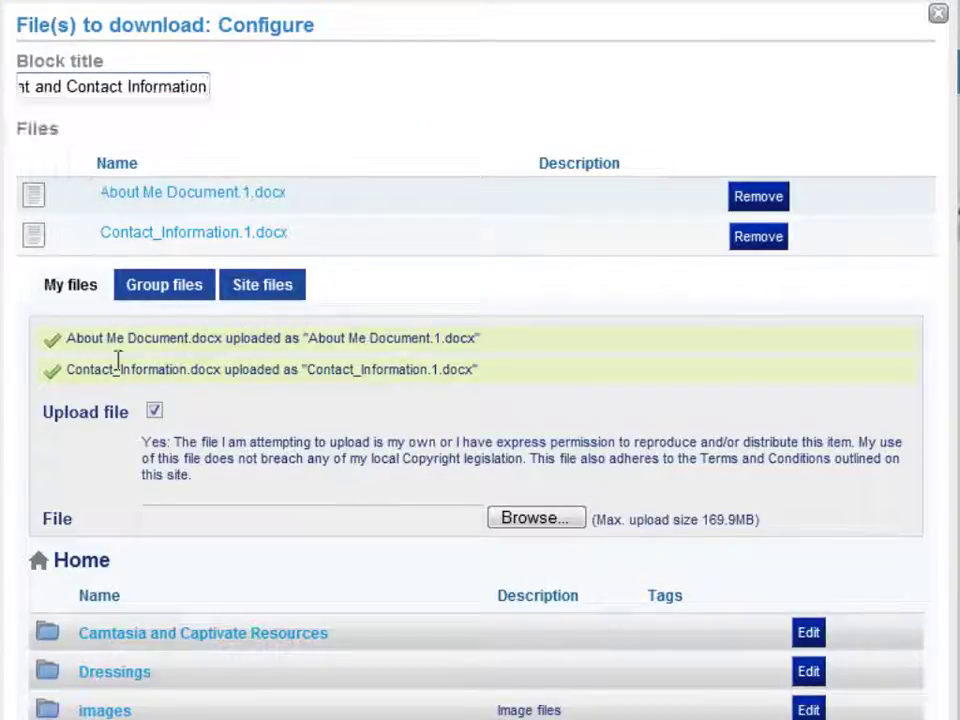
scroll(122, 430, "down", 6)
scroll(122, 432, "down", 6)
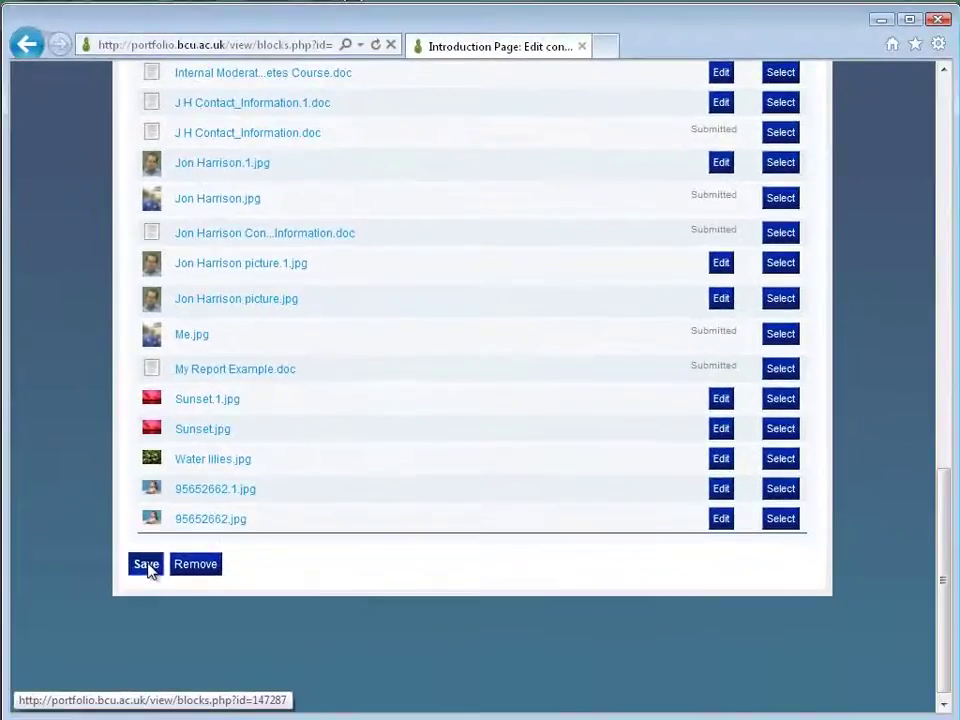
Step: Save the About Me Document and Contact Information download block, listing both files
left_click(118, 591)
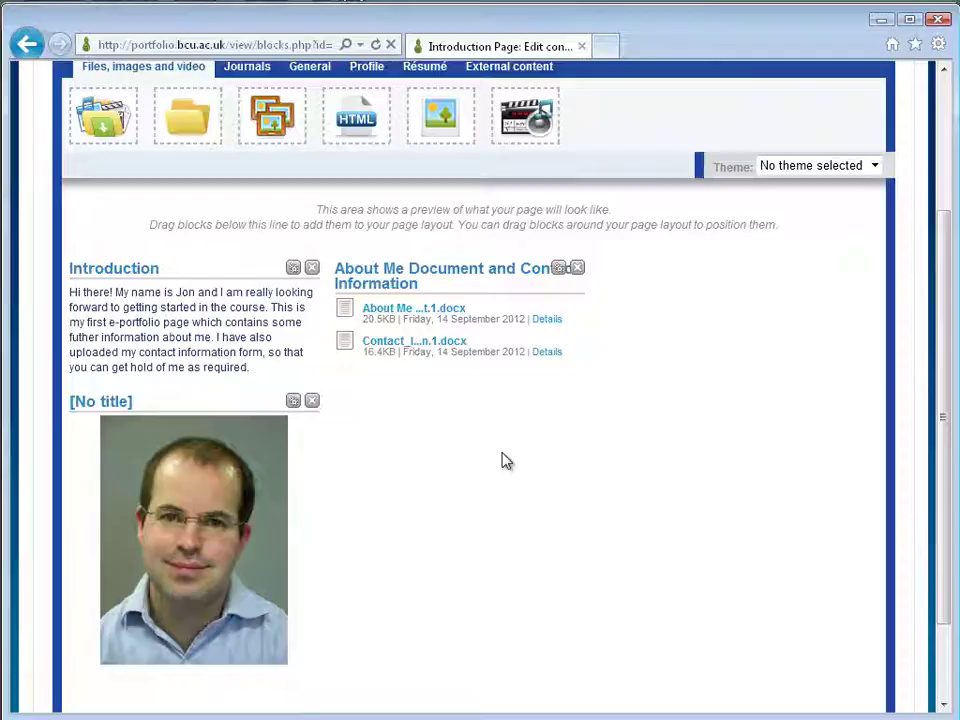
Step: Download About Me Document.1.docx from the page and open it directly in Word
left_click(395, 317)
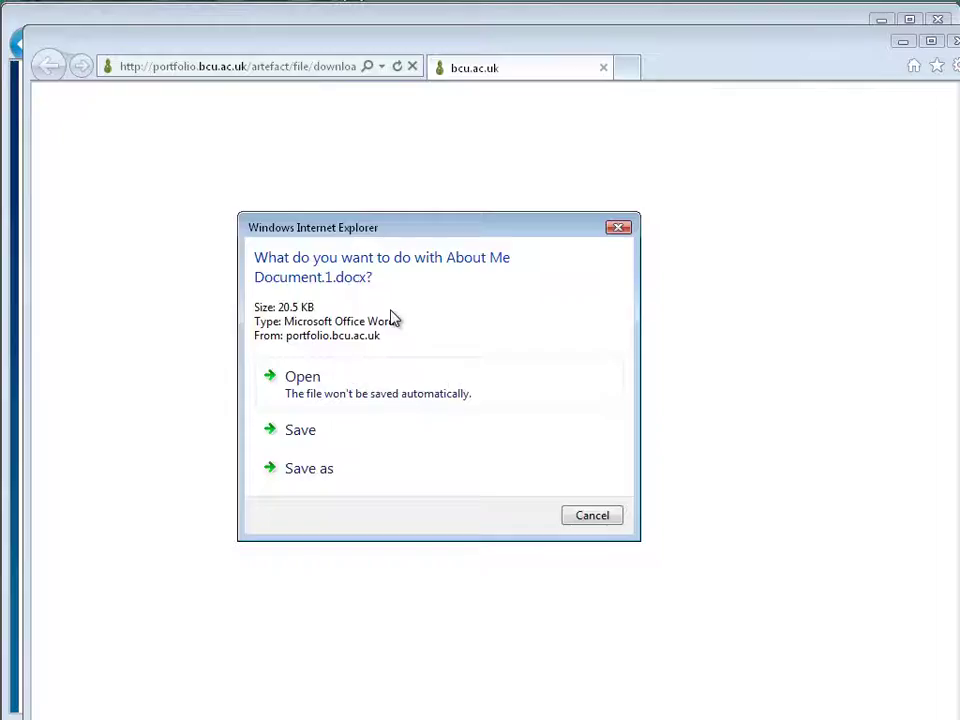
left_click(310, 381)
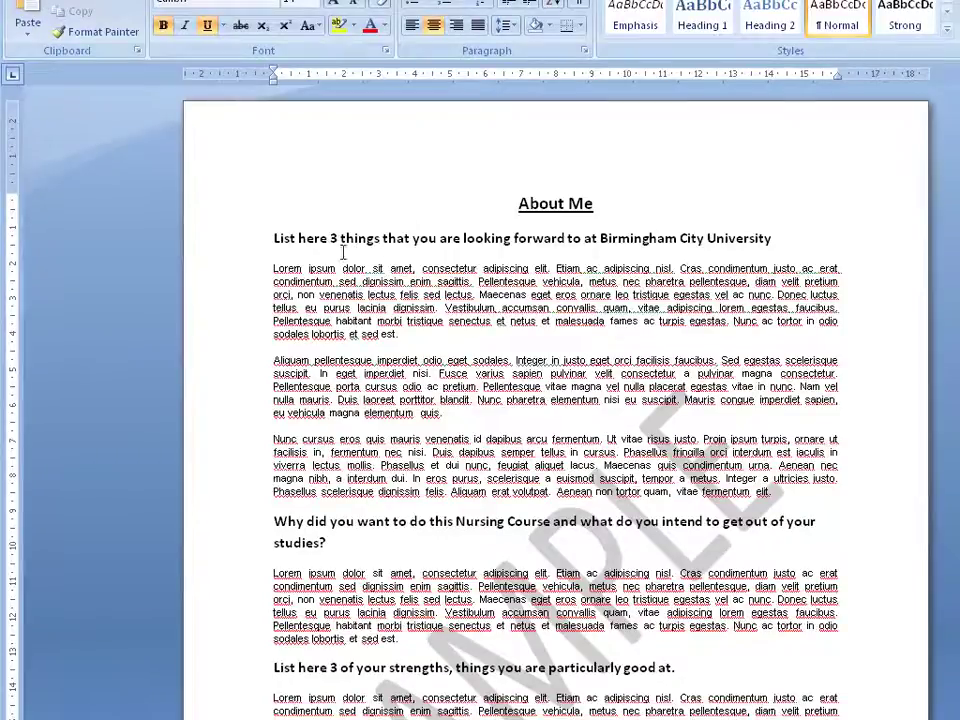
Step: Copy the first About Me question and its three paragraphs, then restore Word to reveal the browser
left_click_drag(268, 240, 772, 491)
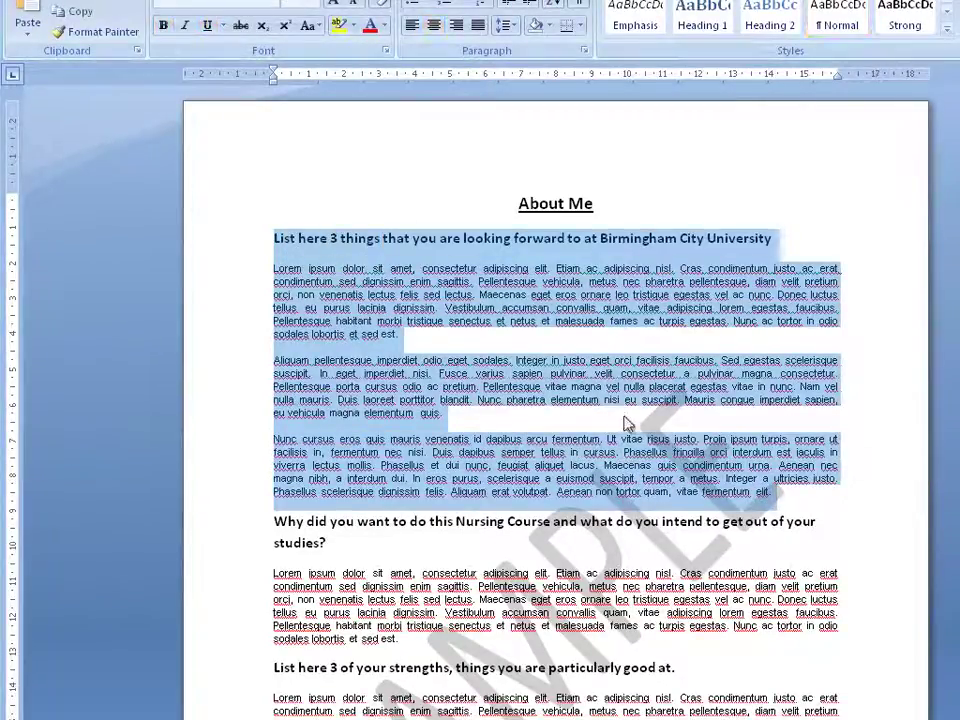
right_click(381, 310)
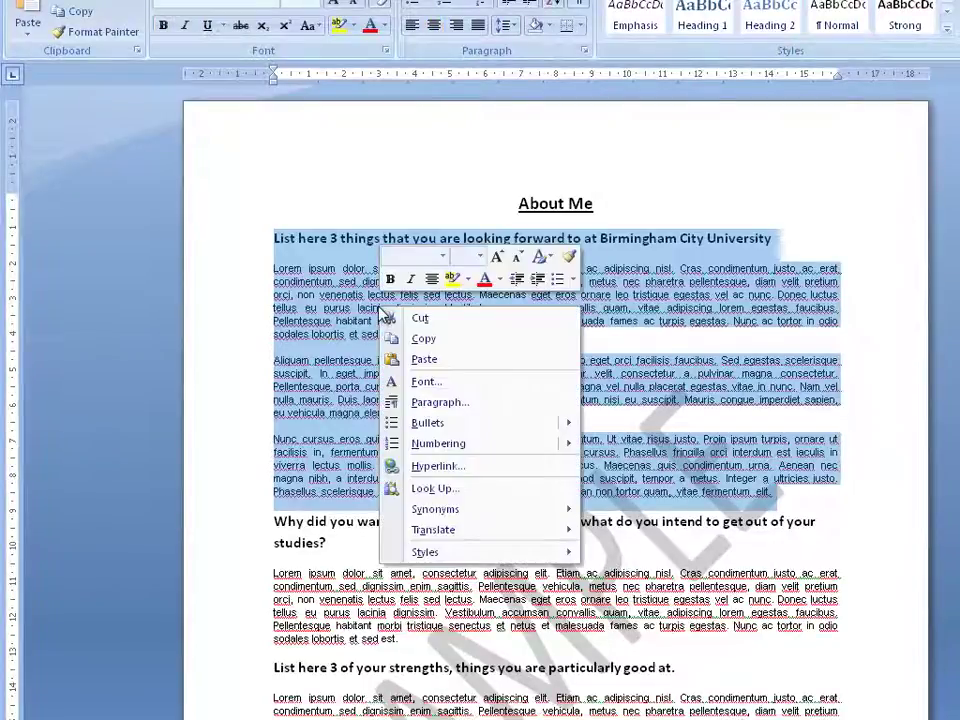
left_click(447, 341)
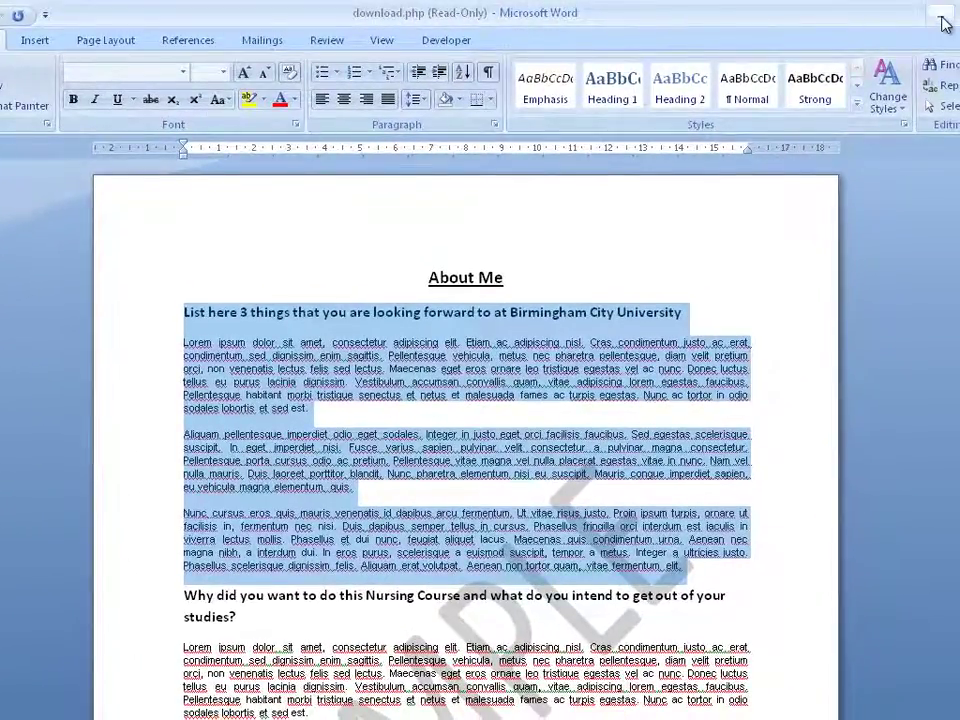
left_click(940, 18)
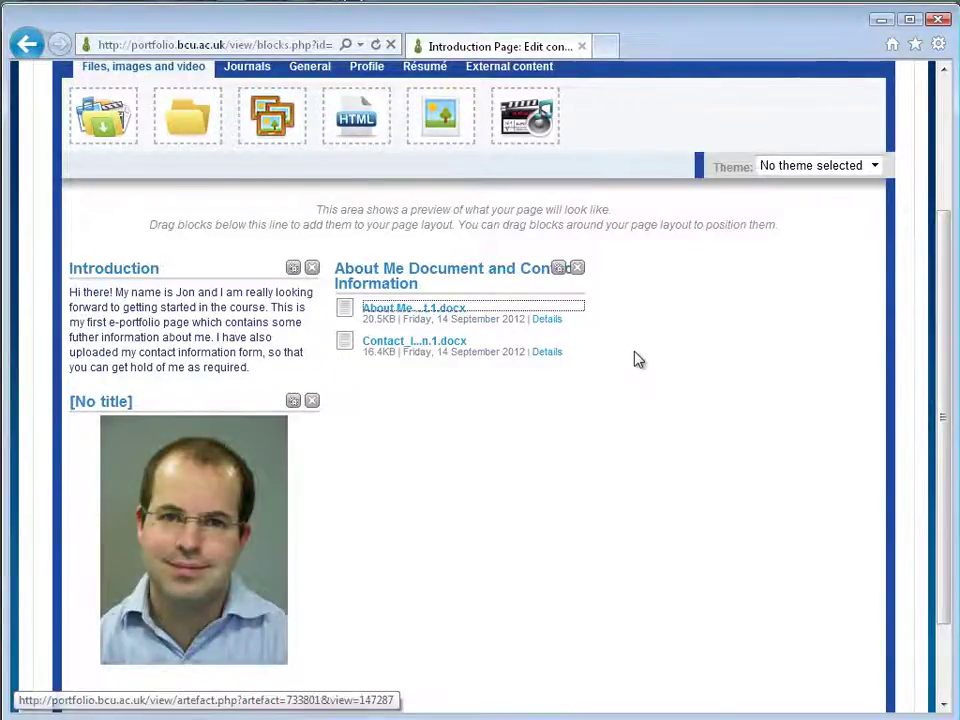
Step: Drop a General Text box block beneath the About Me Document and Contact Information block
scroll(634, 360, "up", 2)
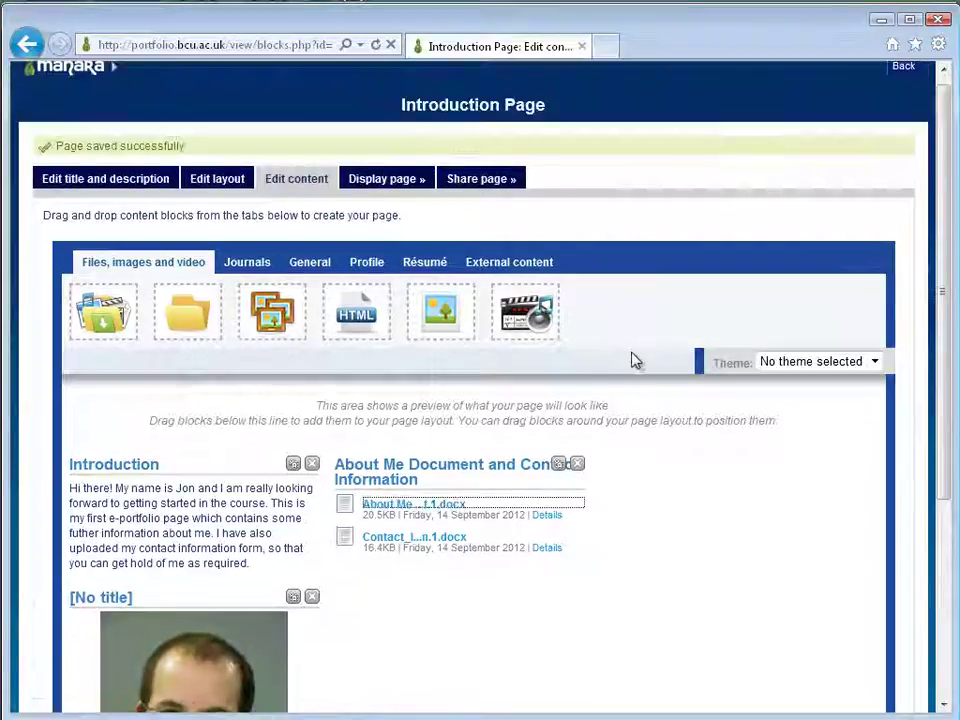
left_click(320, 268)
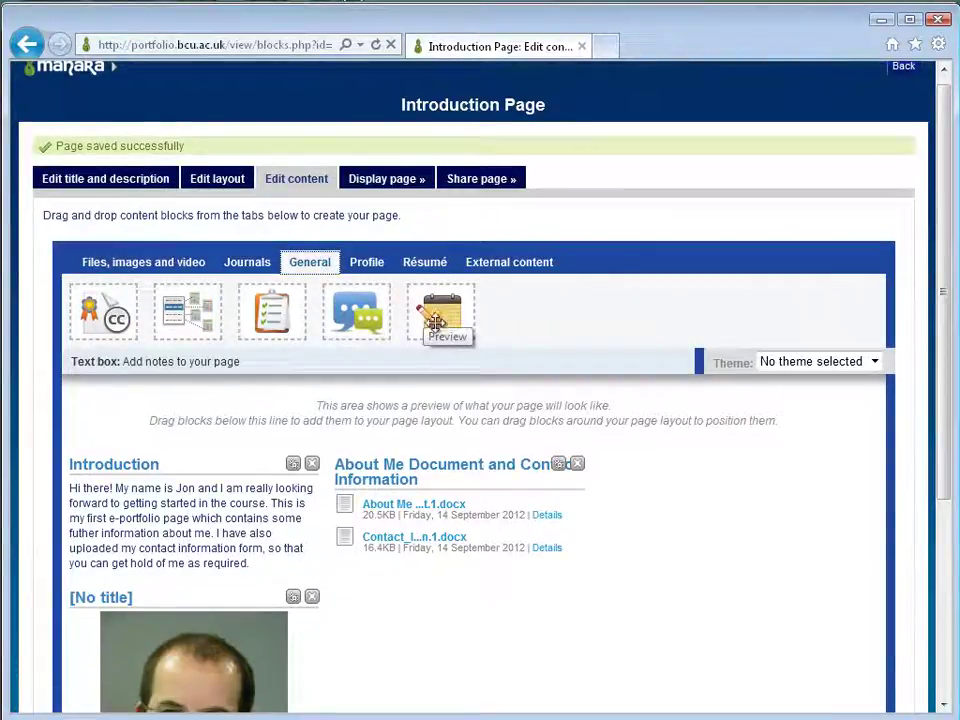
left_click_drag(440, 311, 446, 593)
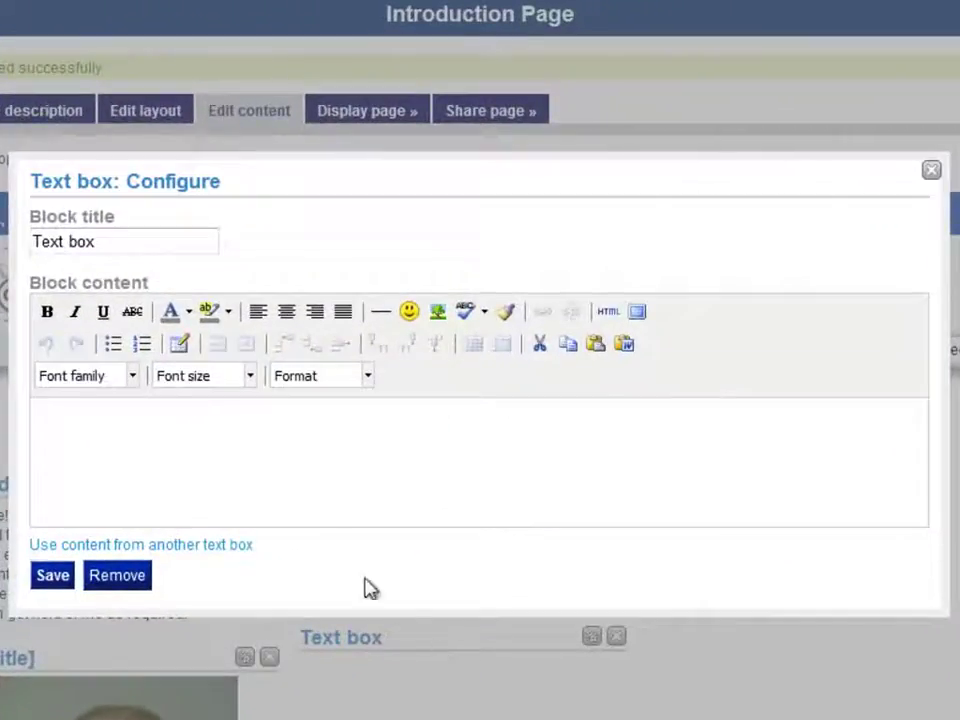
Step: Paste the copied Birmingham City University question and paragraphs into the text box and save
left_click(103, 440)
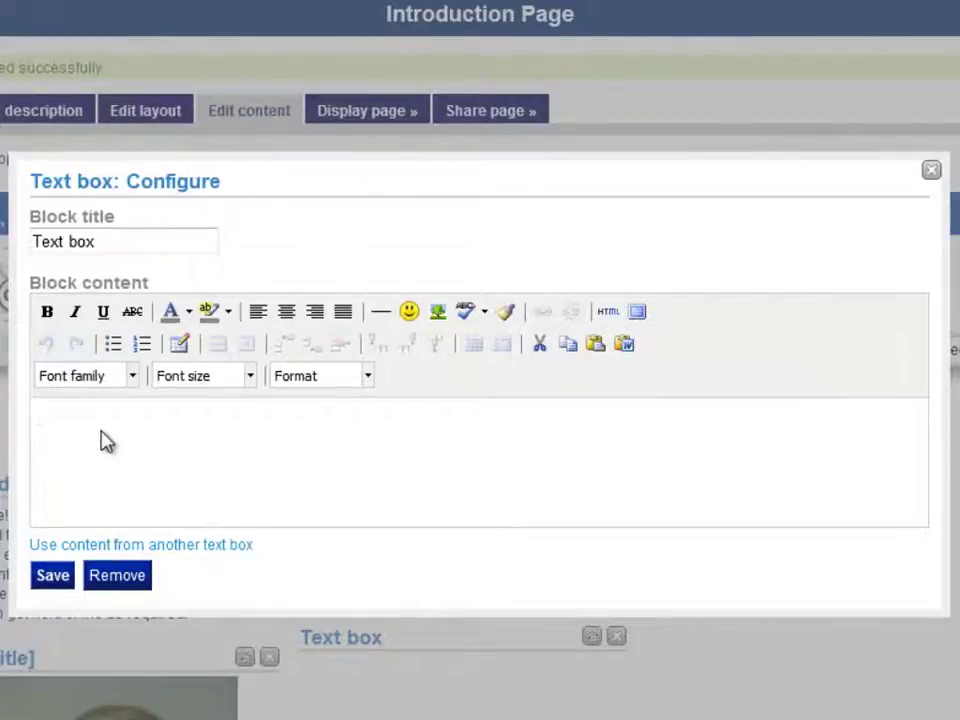
right_click(106, 441)
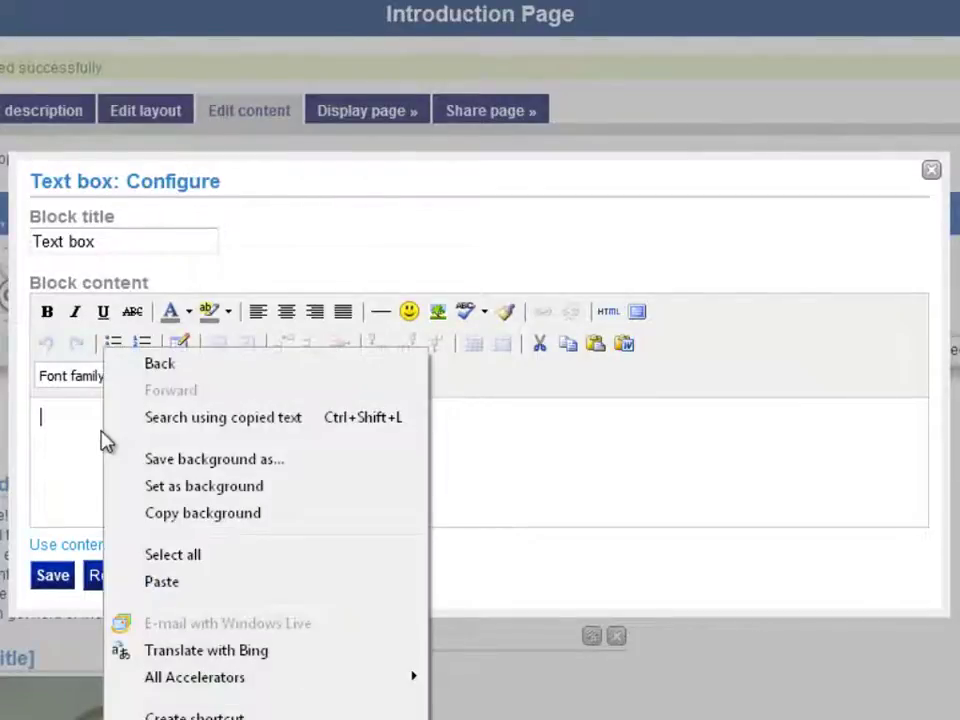
left_click(165, 584)
key("ctrl+a")
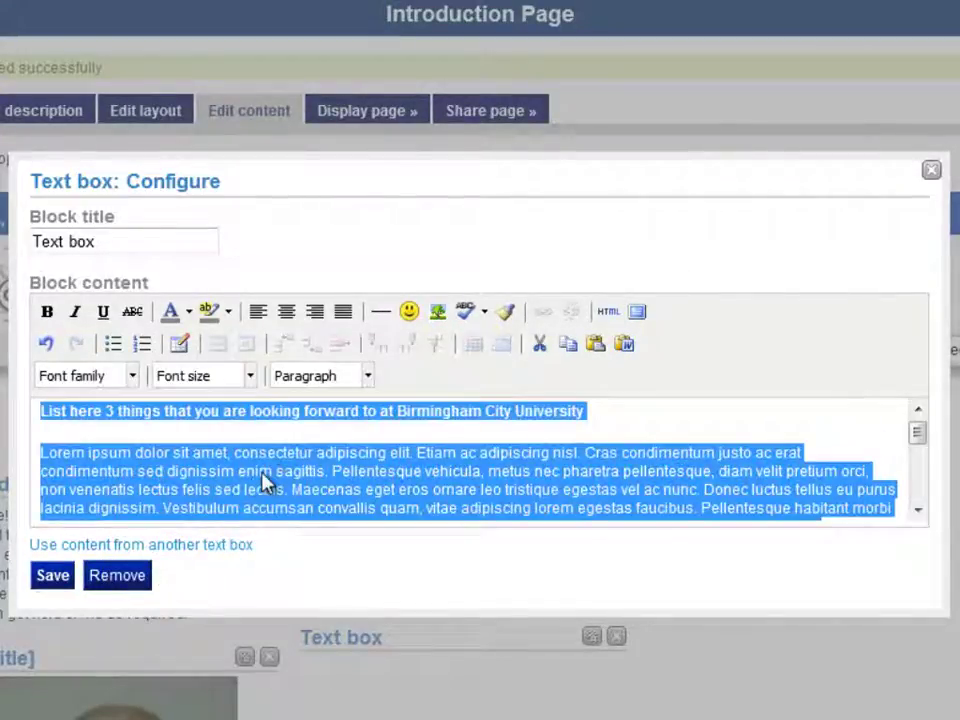
left_click(52, 580)
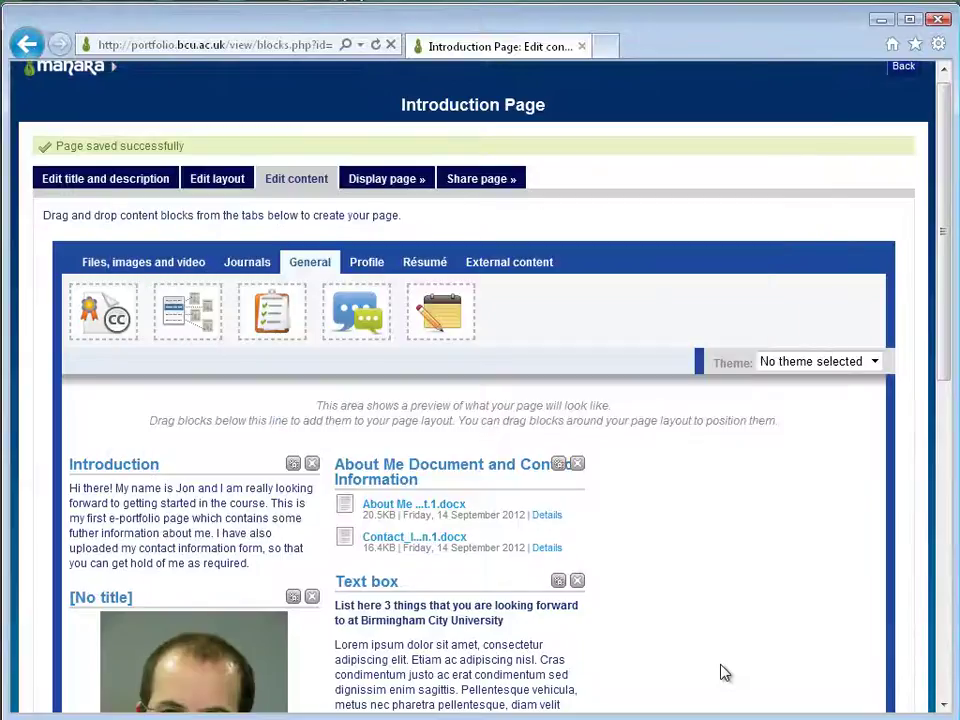
scroll(720, 671, "down", 3)
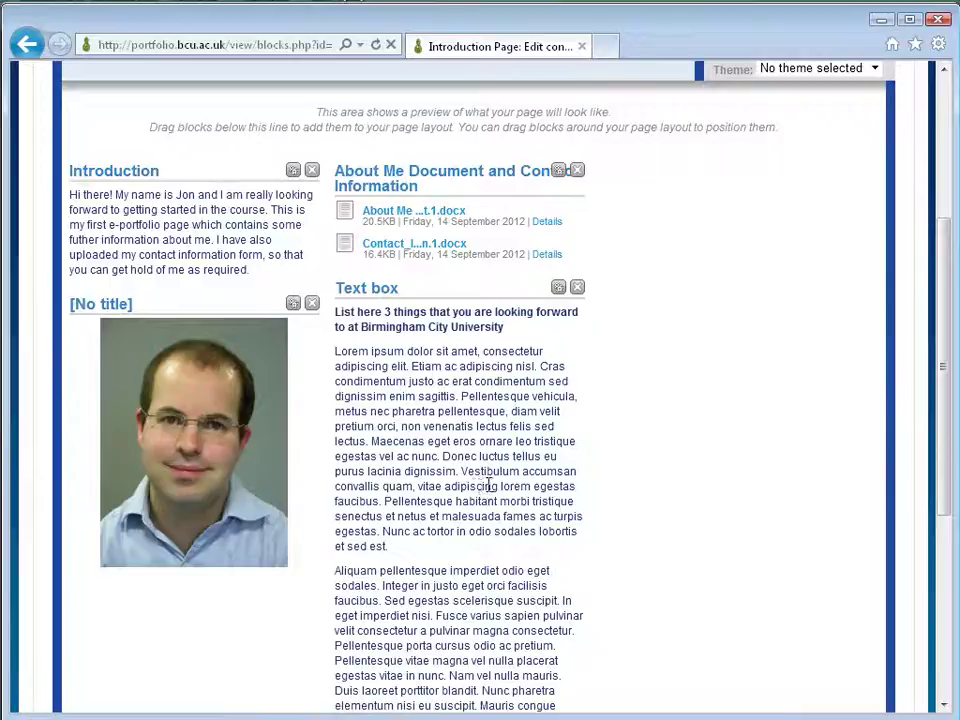
scroll(488, 485, "up", 2)
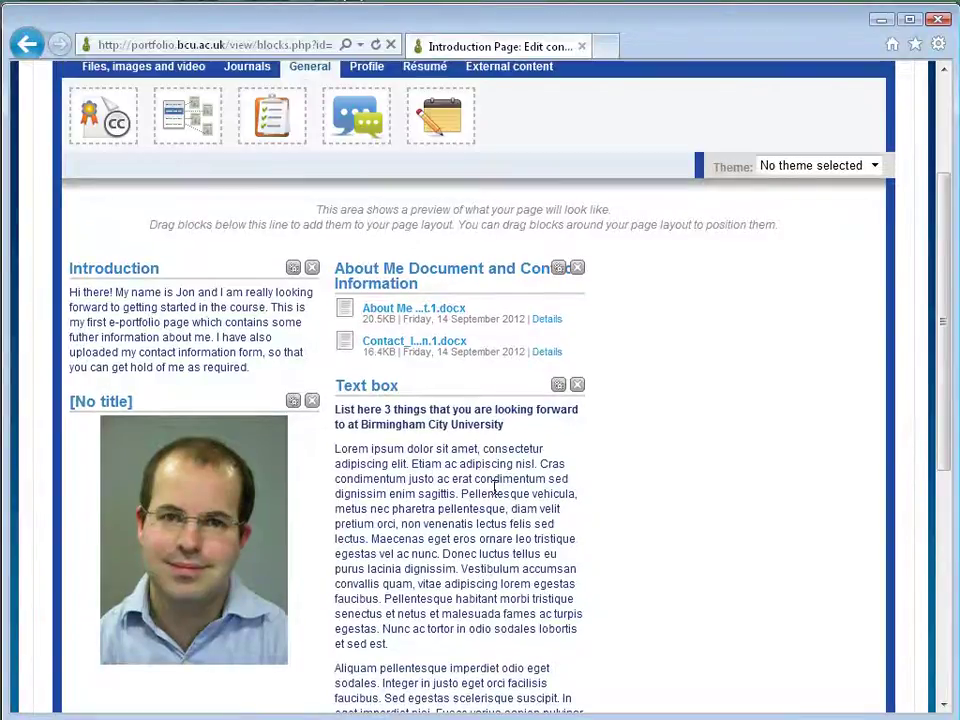
scroll(494, 487, "up", 2)
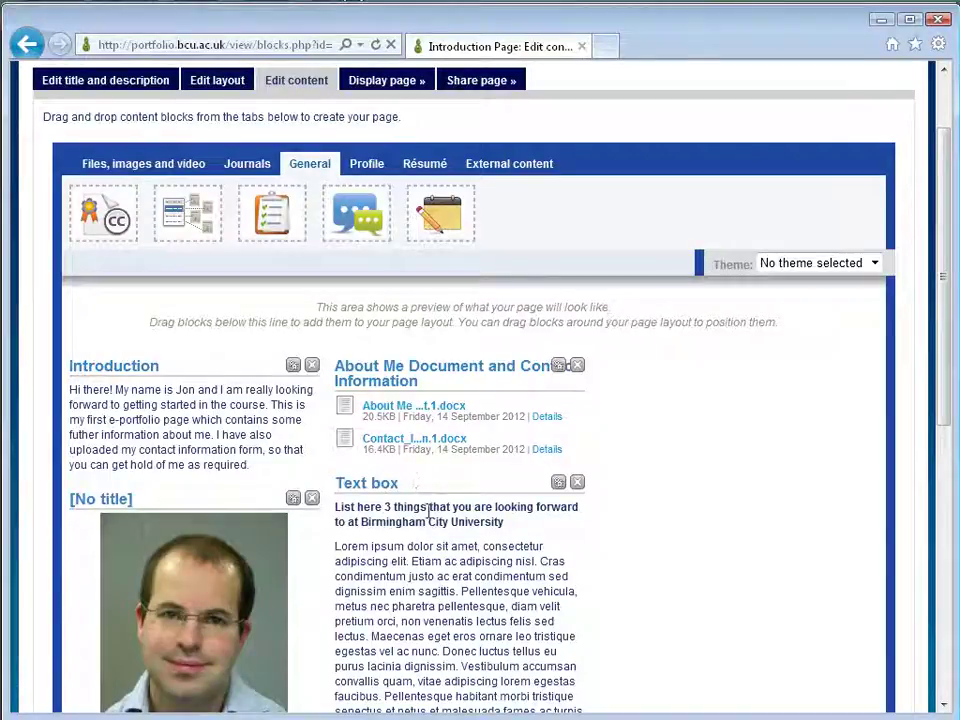
scroll(407, 446, "up", 2)
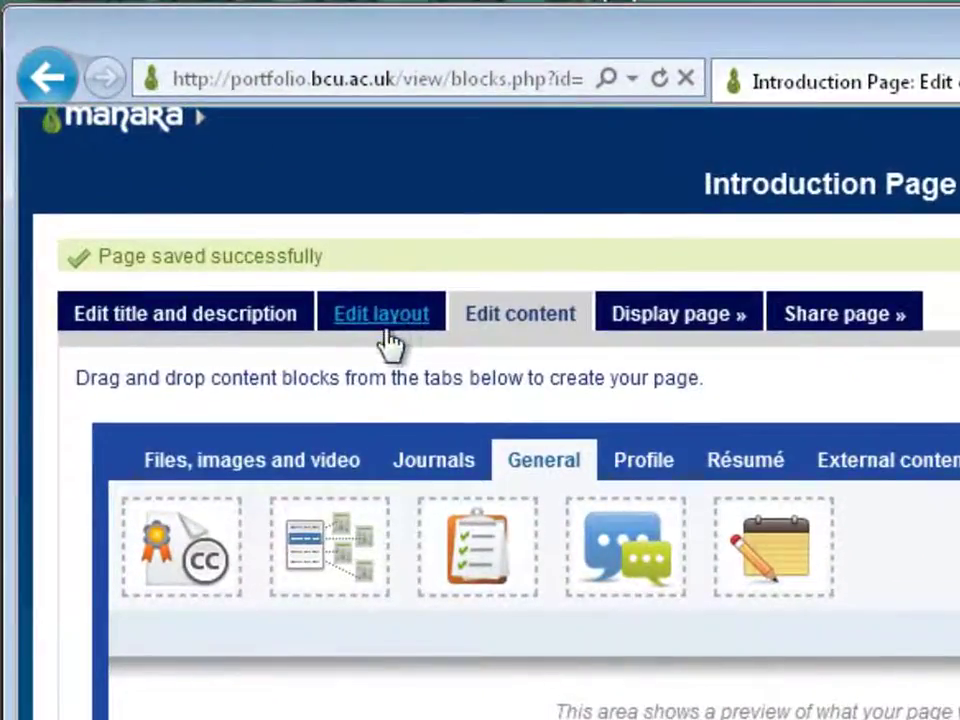
Step: Switch the page layout to 2 columns 'Larger right column' and save it
left_click(389, 330)
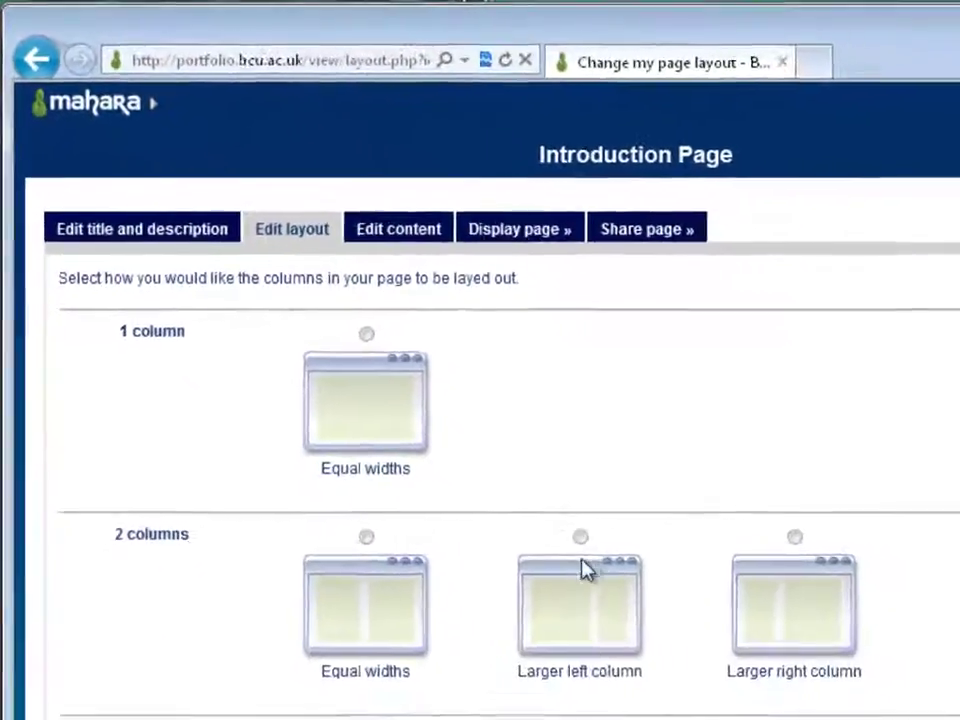
scroll(421, 586, "down", 2)
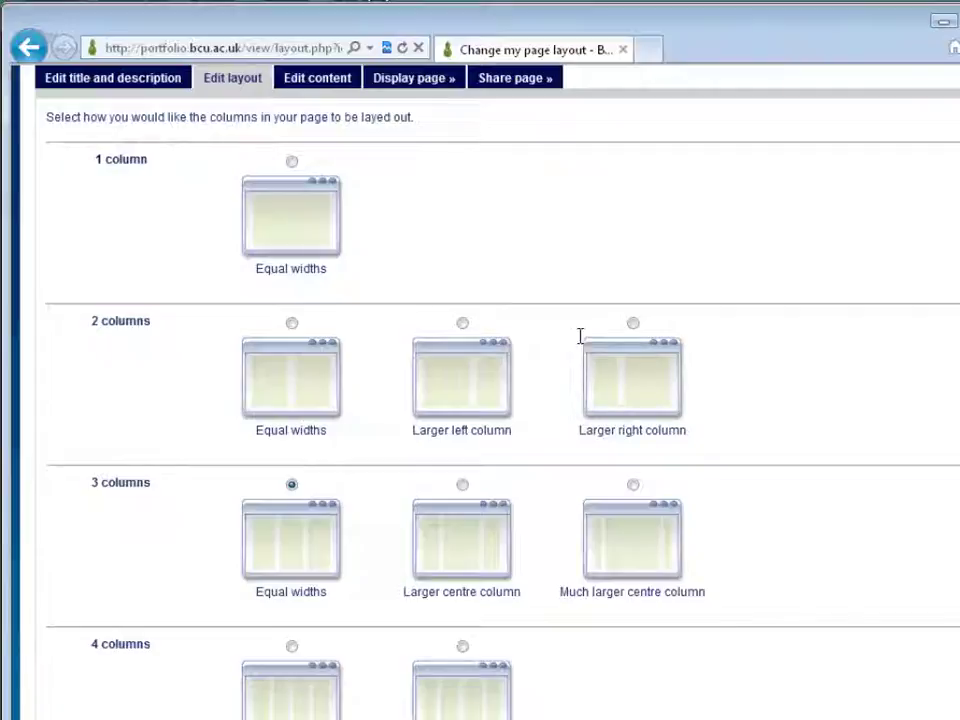
left_click(634, 326)
scroll(540, 500, "down", 5)
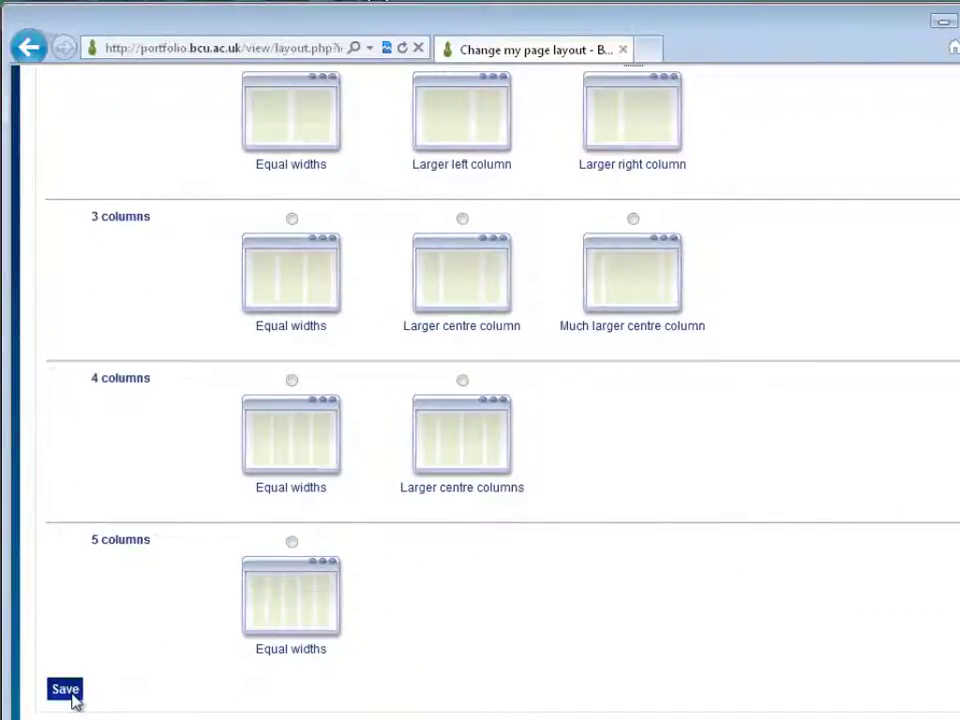
left_click(65, 689)
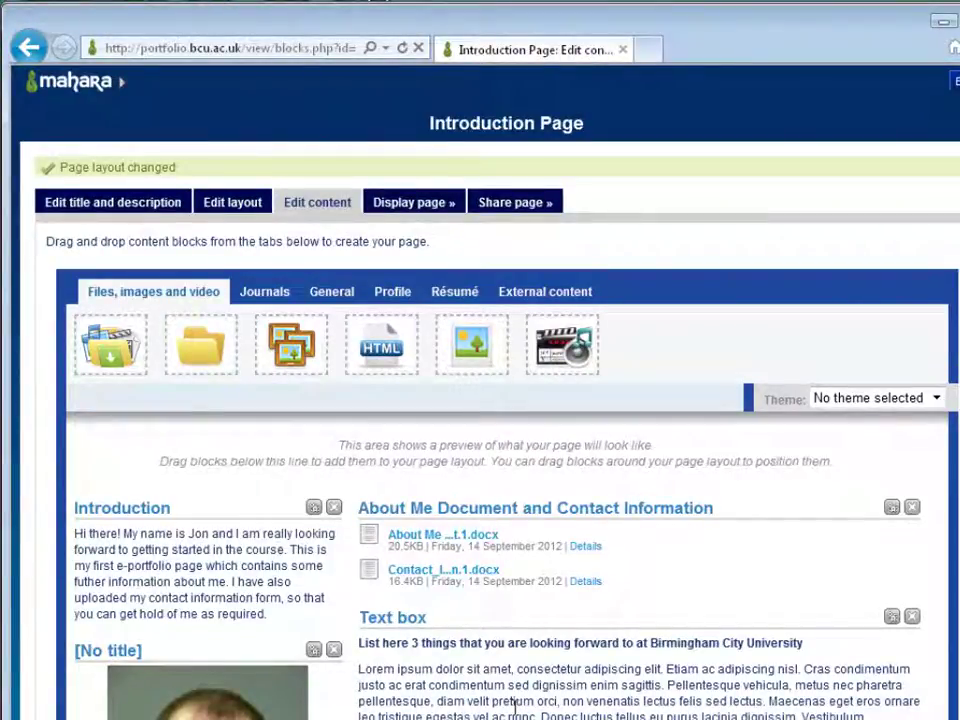
Step: Display the Introduction Page in view mode with its two-column blocks
left_click(433, 205)
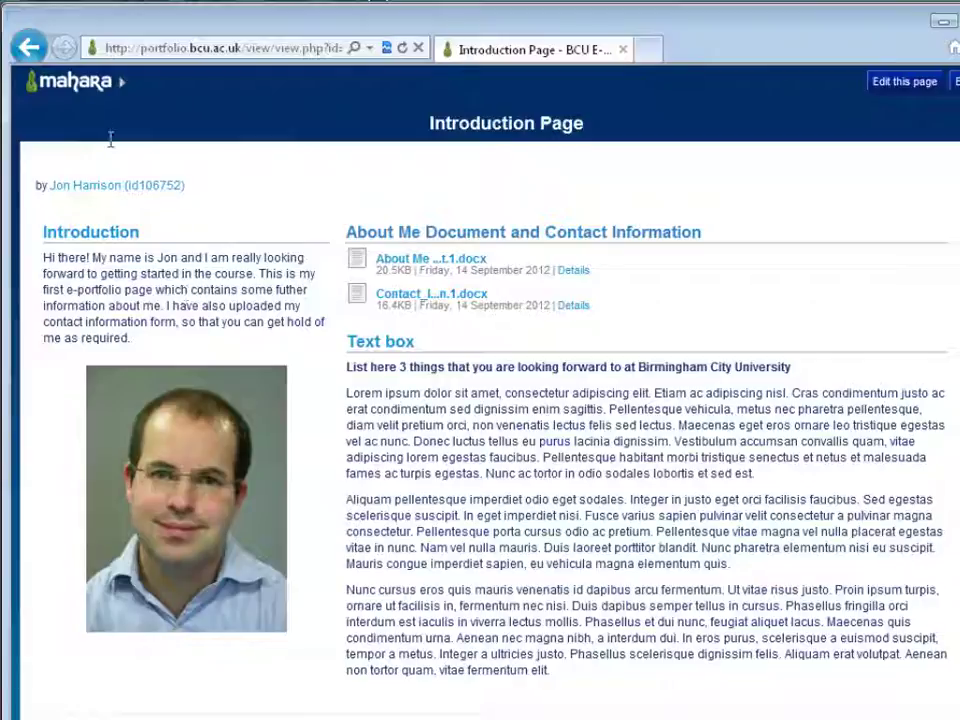
Step: Return to the Dashboard and open the pages list from the Organise panel
left_click(78, 90)
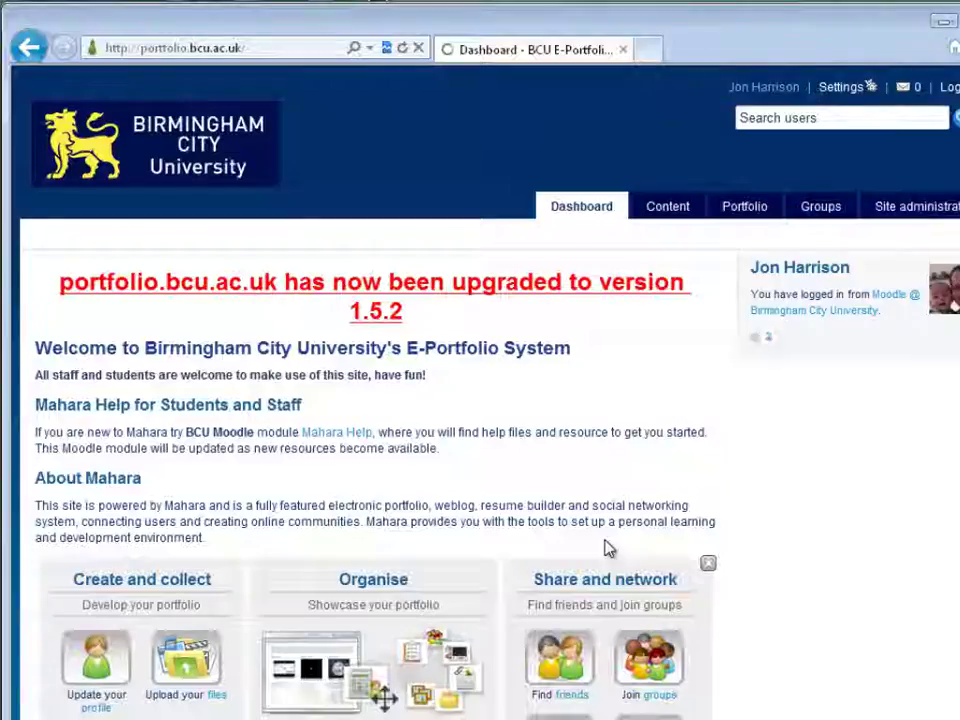
scroll(473, 542, "down", 1)
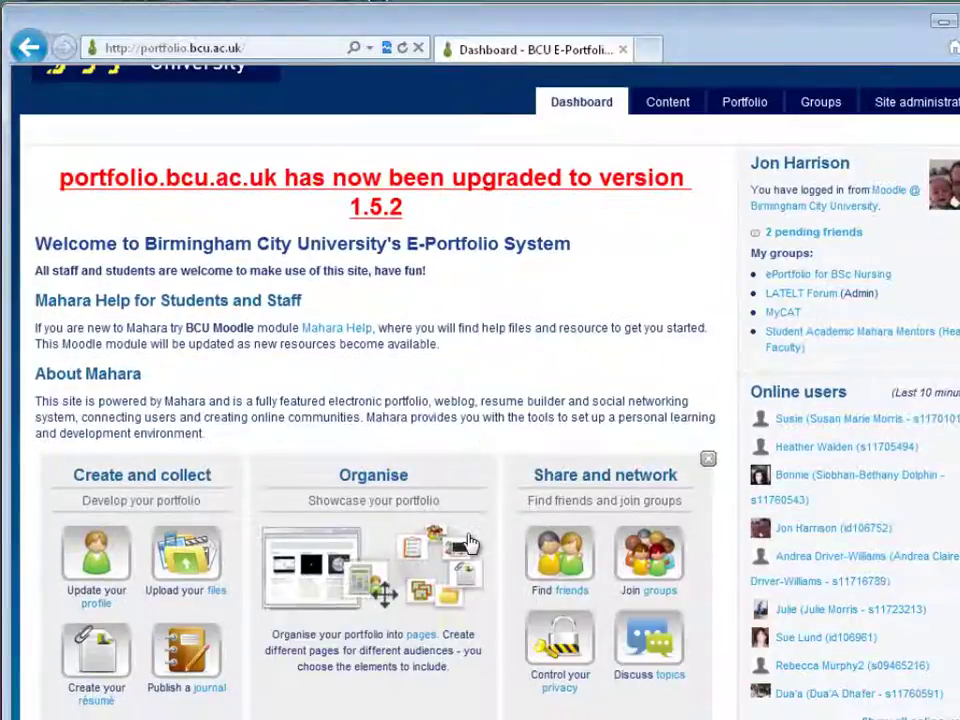
left_click(422, 636)
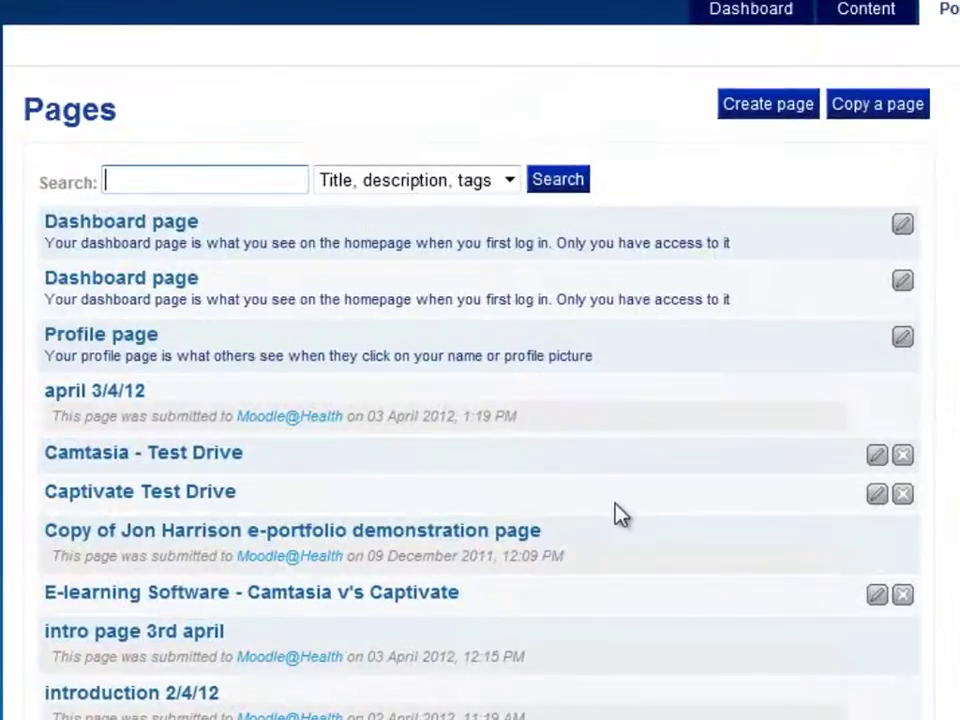
scroll(620, 515, "down", 3)
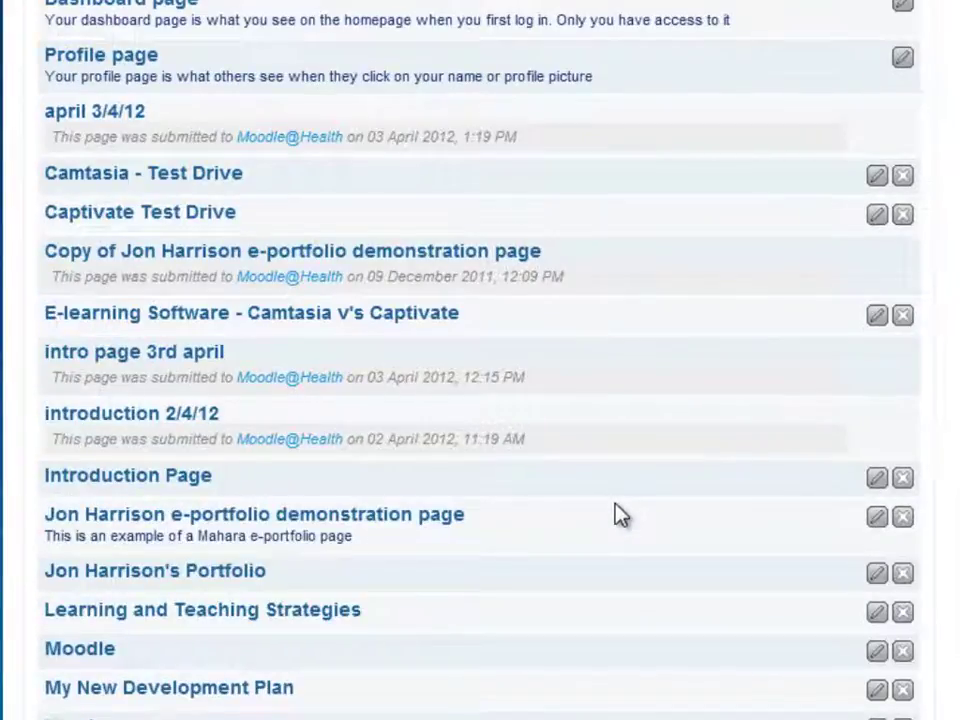
Step: Edit the Introduction Page from the pages list and scroll through its blocks
scroll(615, 514, "down", 2)
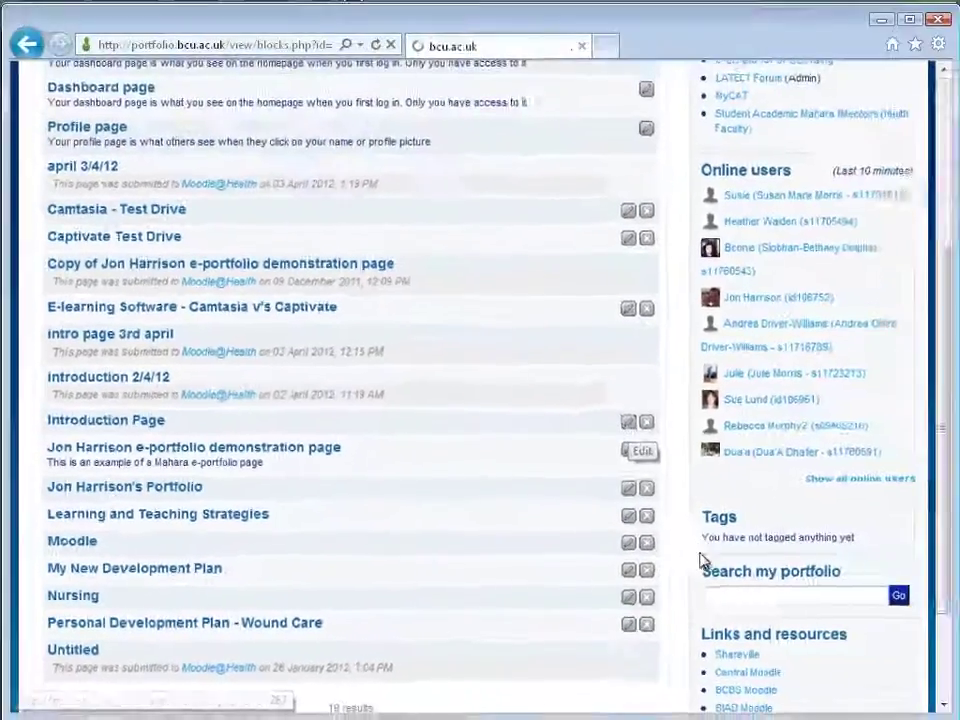
left_click(876, 341)
scroll(653, 555, "down", 3)
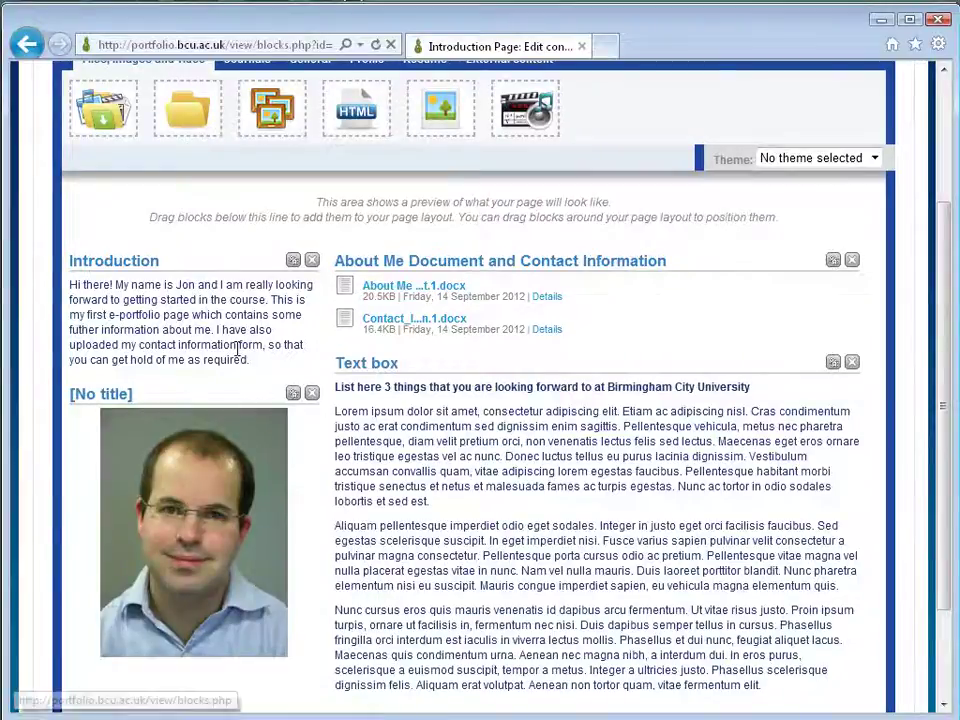